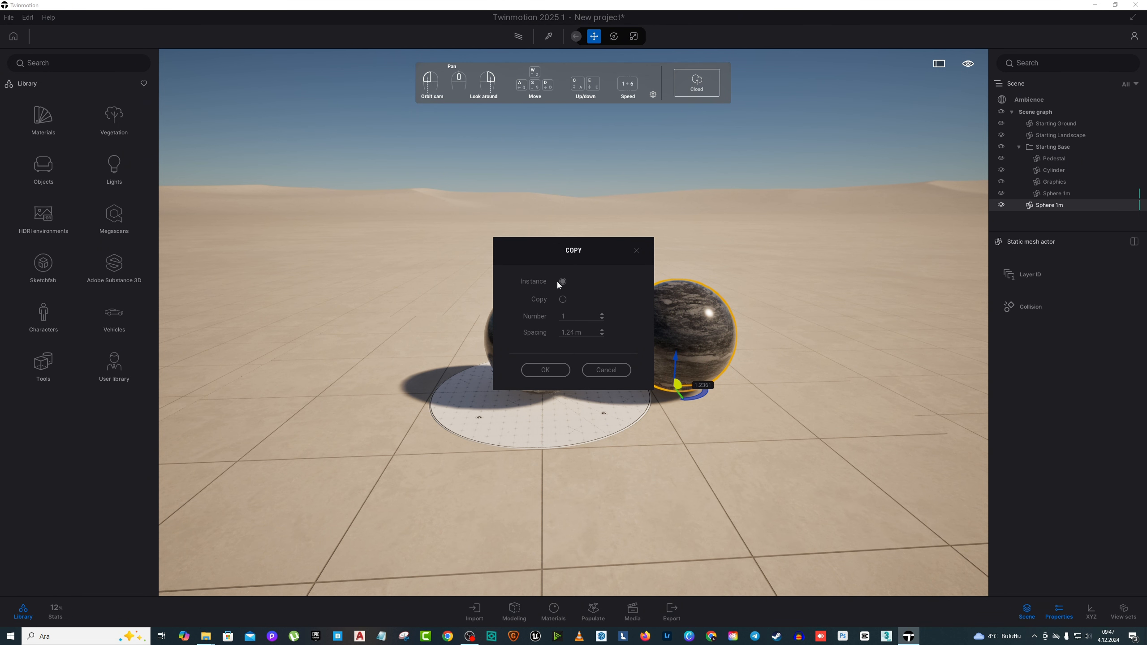
# Step: Complete the sphere's duplication as a single instance spaced 1.24 m from the original on the pedestal
pyautogui.moveTo(589, 248); pyautogui.dragTo(392, 219)
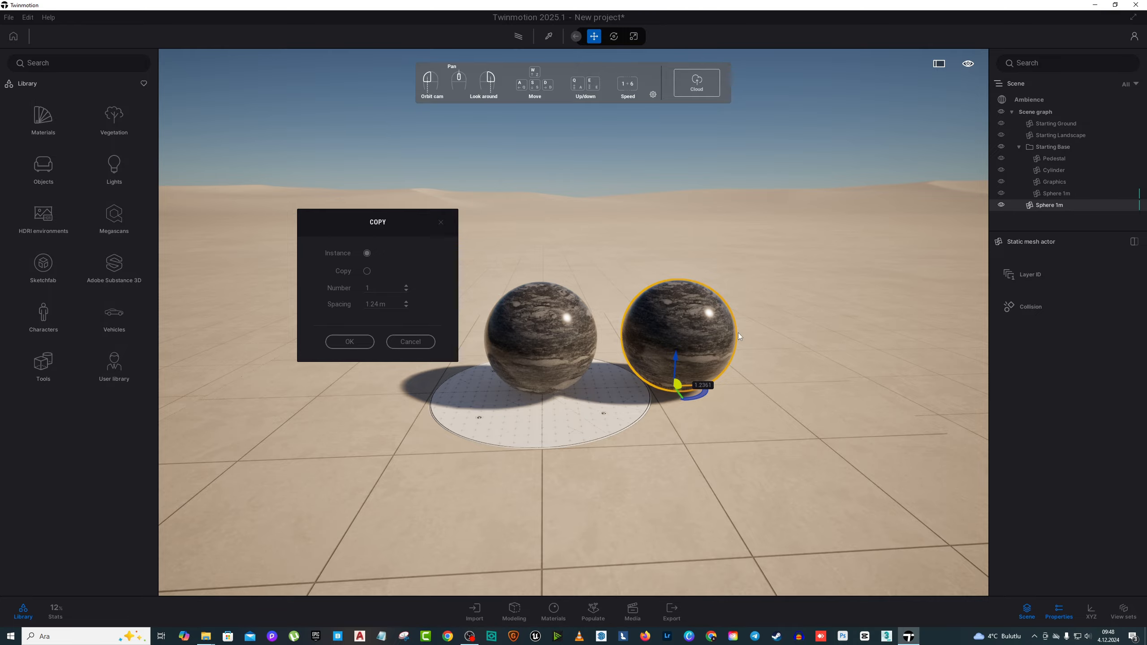
pyautogui.click(367, 272)
pyautogui.click(357, 341)
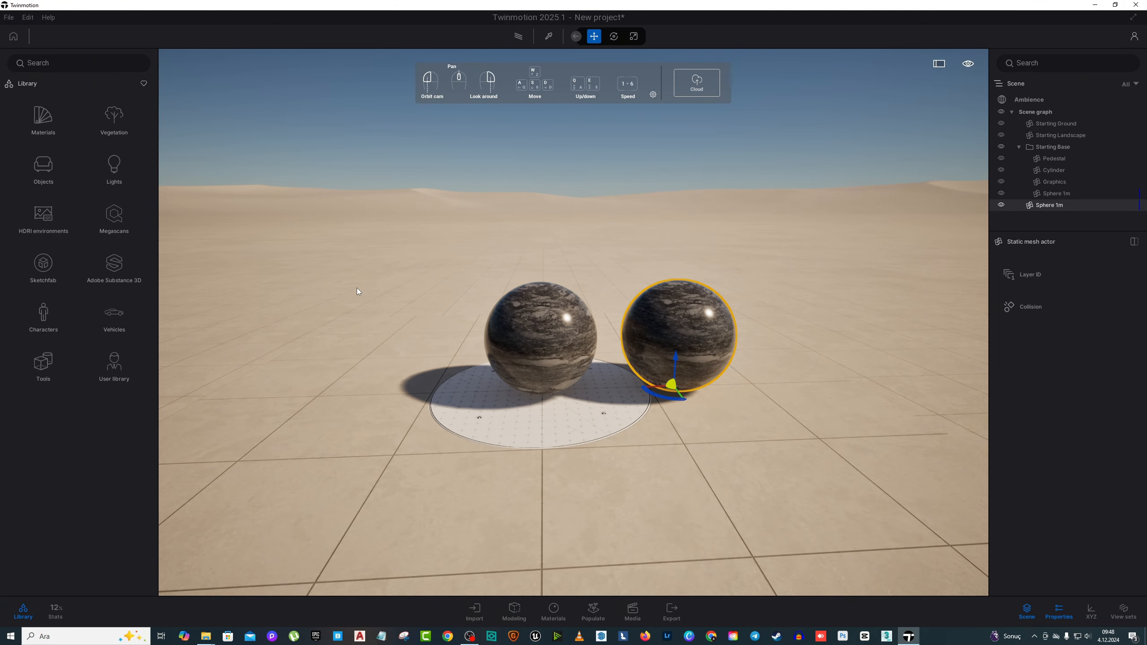
# Step: Apply the Metal materials Brass, Slightly worn chrome, Silver and finally Galvanised steel 02 to the pedestal sphere
pyautogui.click(56, 113)
pyautogui.click(121, 112)
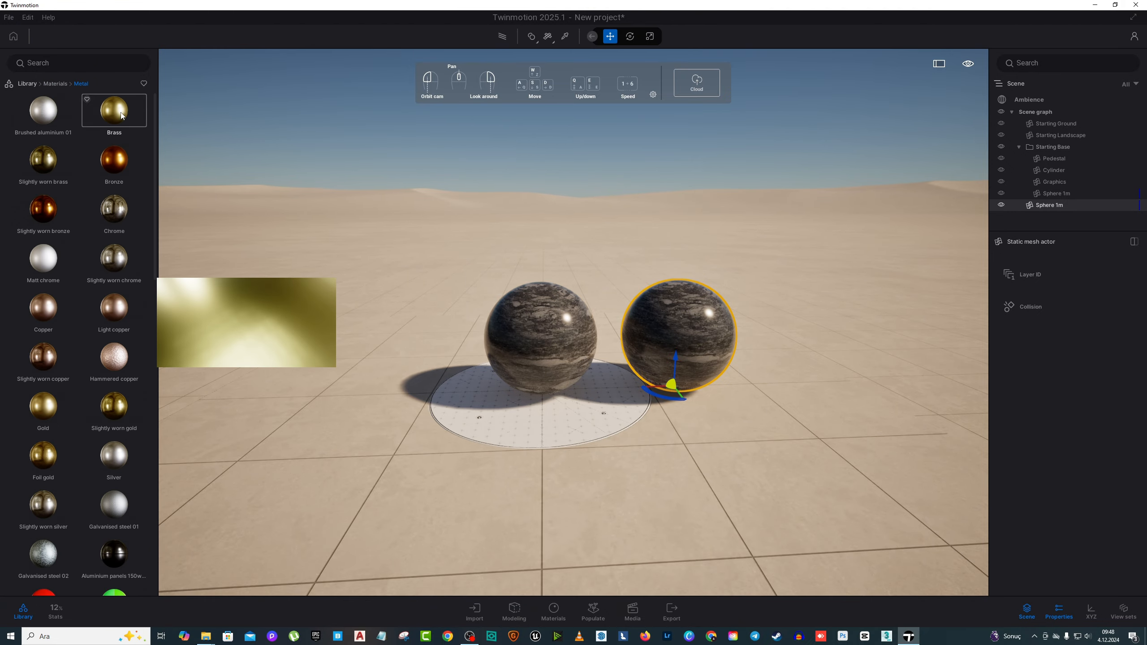
pyautogui.moveTo(114, 112); pyautogui.dragTo(525, 322)
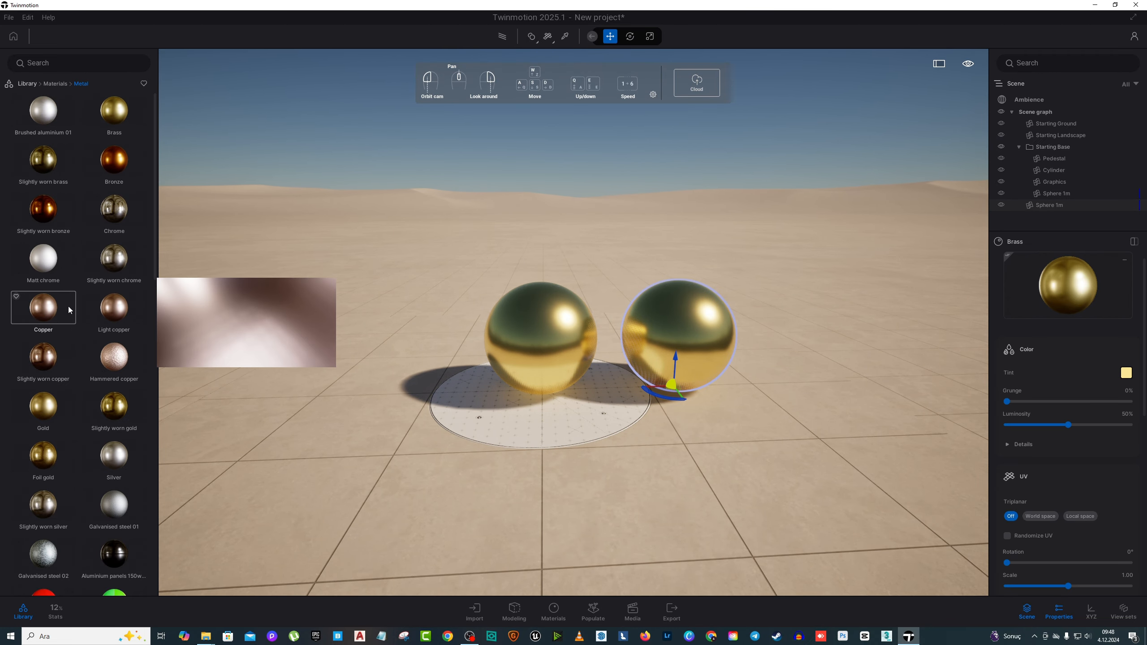
pyautogui.moveTo(113, 258); pyautogui.dragTo(518, 367)
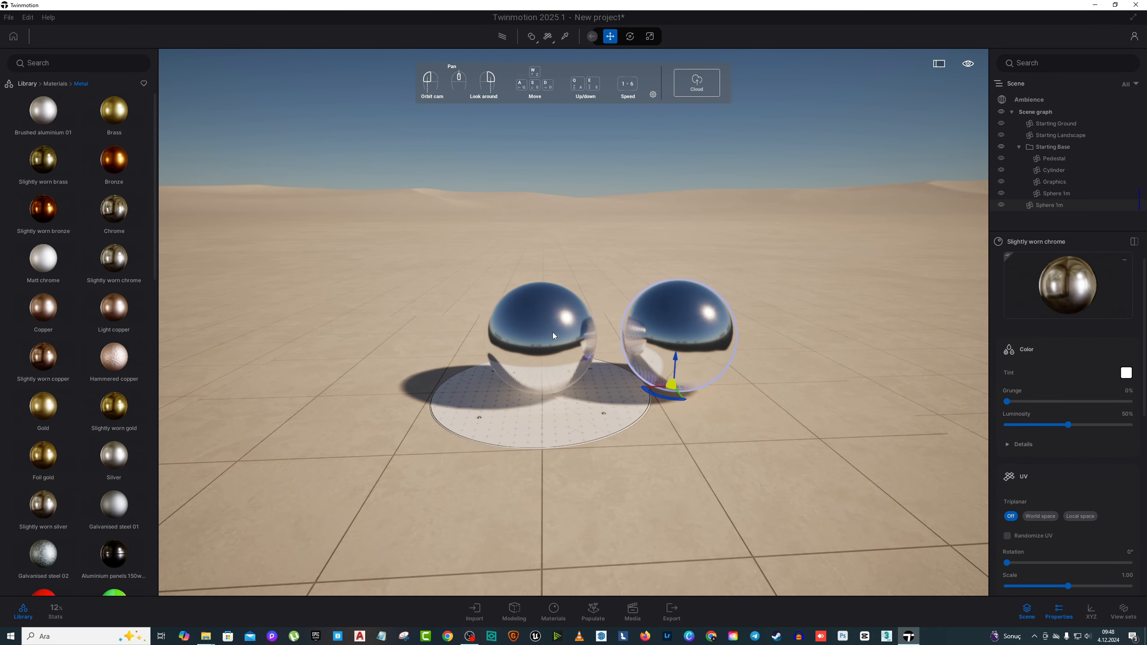
pyautogui.moveTo(114, 454); pyautogui.dragTo(530, 360)
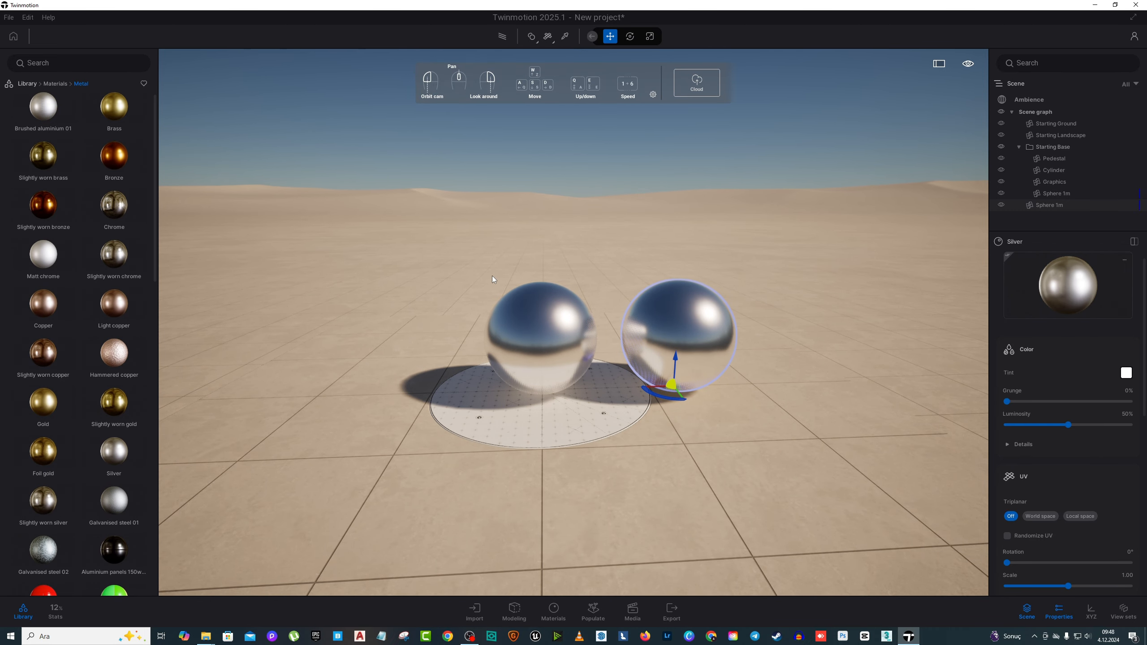
pyautogui.moveTo(43, 550); pyautogui.dragTo(527, 353)
# Step: Duplicate the pedestal sphere toward the front as one independent copy at 1.14 m spacing
pyautogui.doubleClick(568, 335)
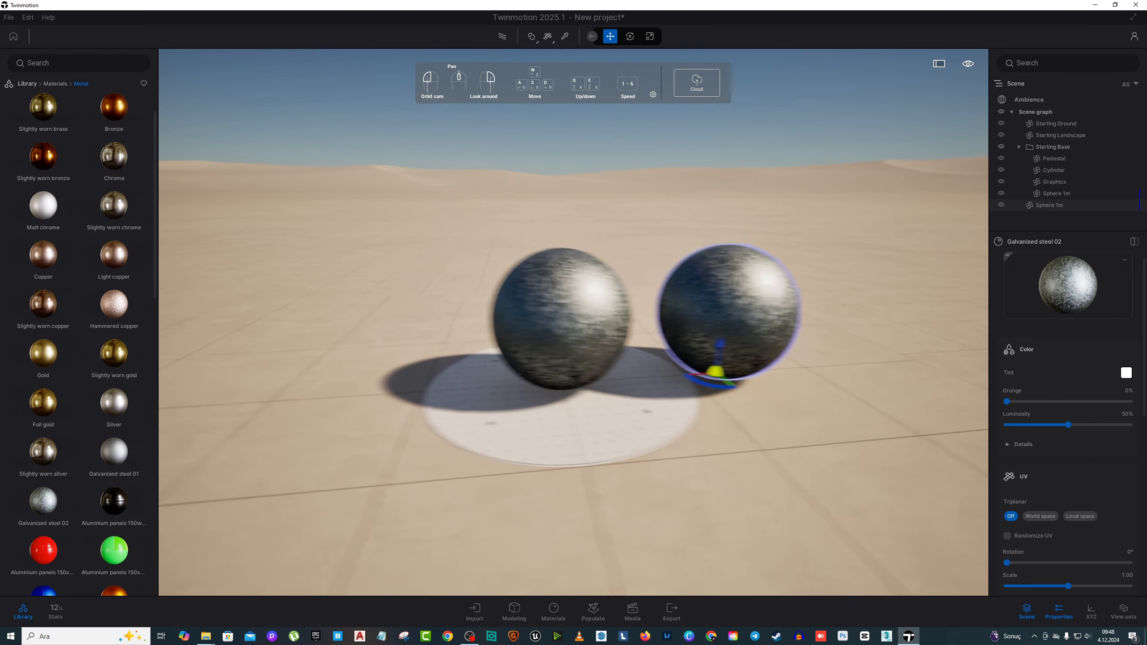
pyautogui.moveTo(483, 308); pyautogui.dragTo(484, 308)
pyautogui.moveTo(484, 309); pyautogui.dragTo(579, 310, button='middle')
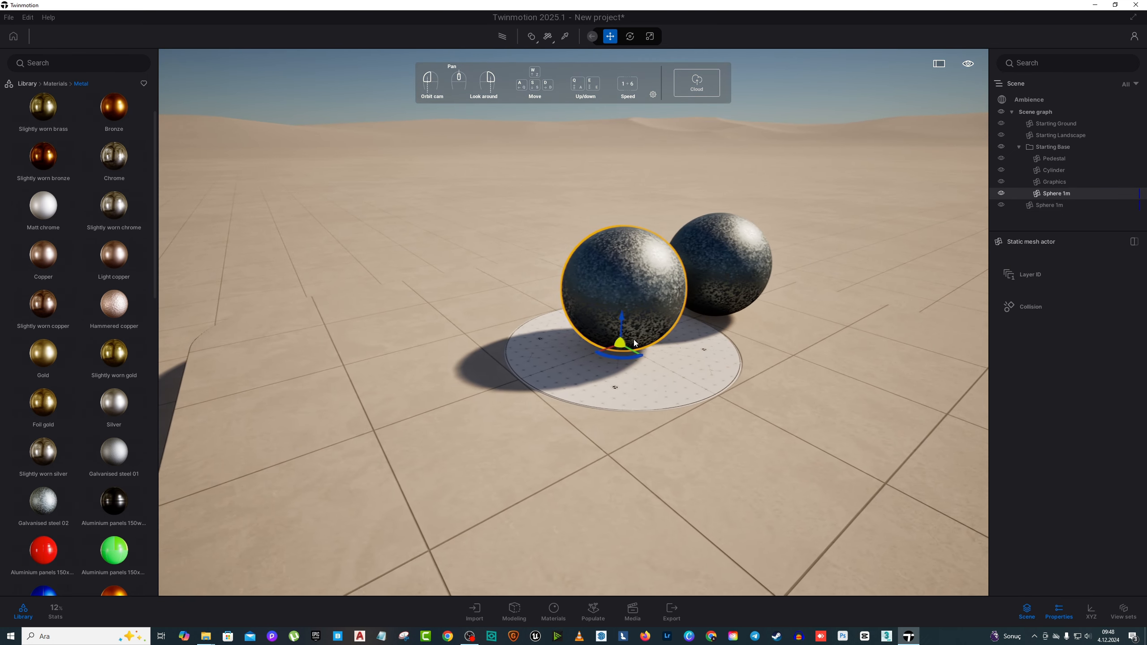
pyautogui.keyDown('alt'); pyautogui.moveTo(634, 350); pyautogui.dragTo(758, 427); pyautogui.keyUp('alt')
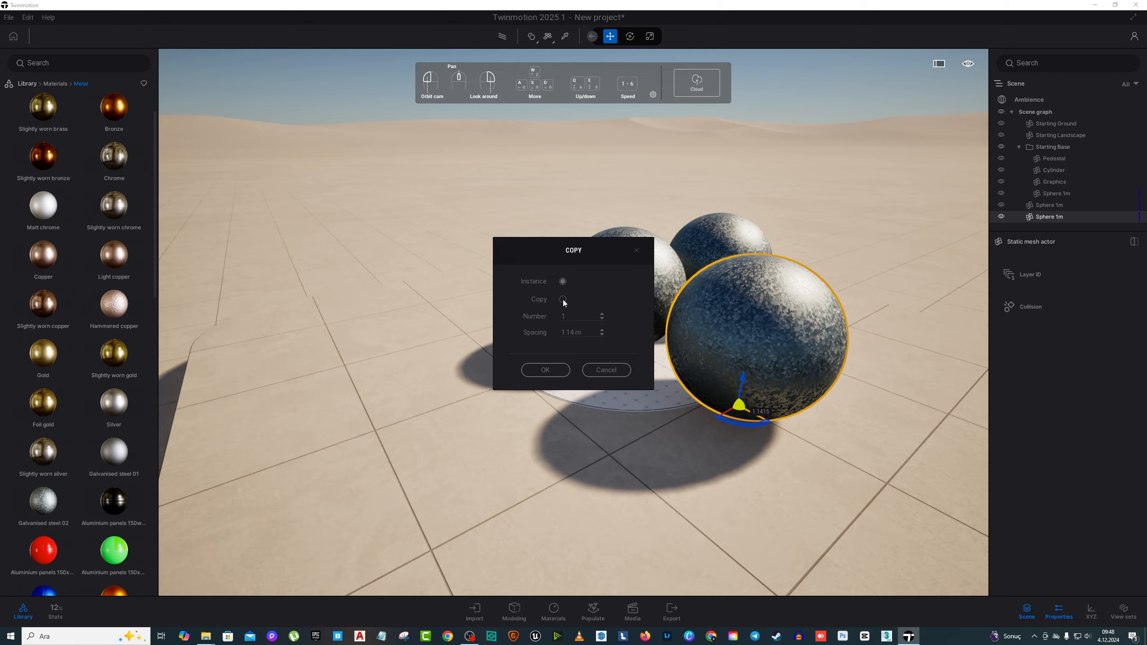
pyautogui.click(563, 372)
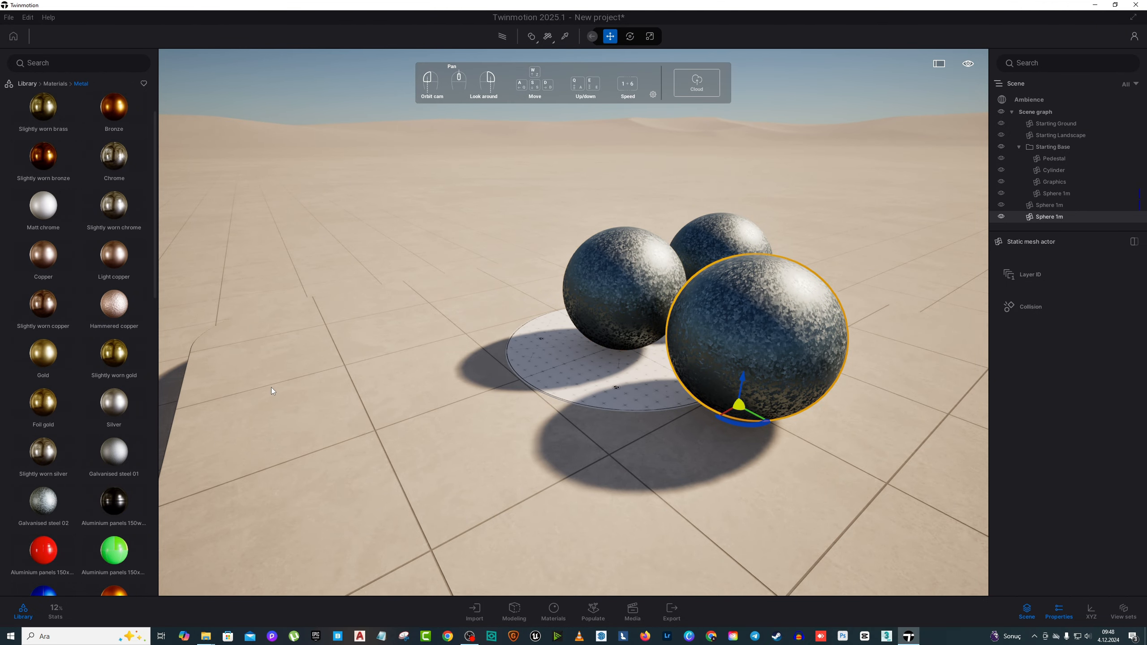
# Step: Apply the Aluminium panels 150wide material to the front sphere copy
pyautogui.moveTo(114, 500); pyautogui.dragTo(762, 373)
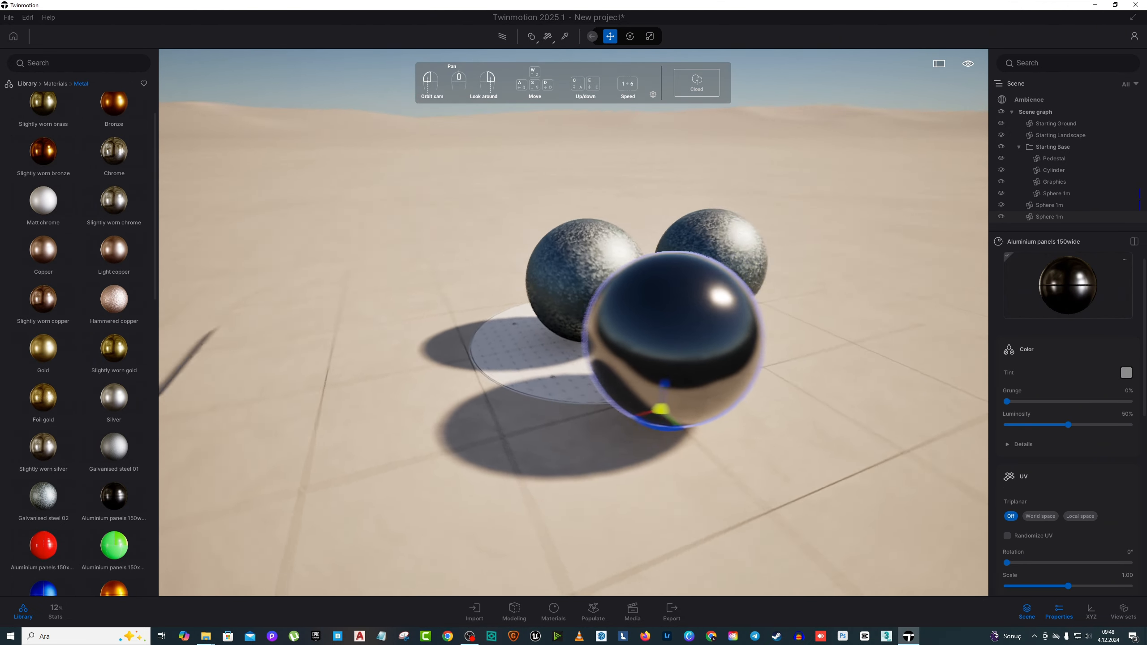
pyautogui.press('d')
pyautogui.moveTo(763, 374); pyautogui.dragTo(831, 386, button='right')
pyautogui.press('s')
pyautogui.press('w')
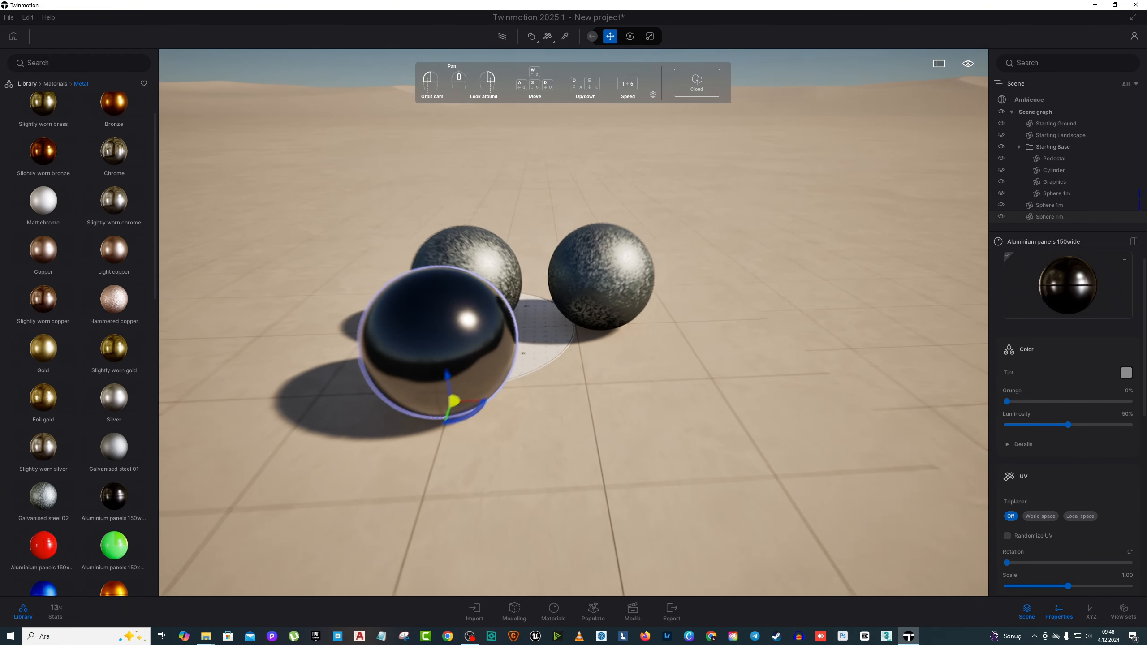
pyautogui.press('s')
pyautogui.press('a')
pyautogui.moveTo(831, 253); pyautogui.dragTo(807, 251, button='right')
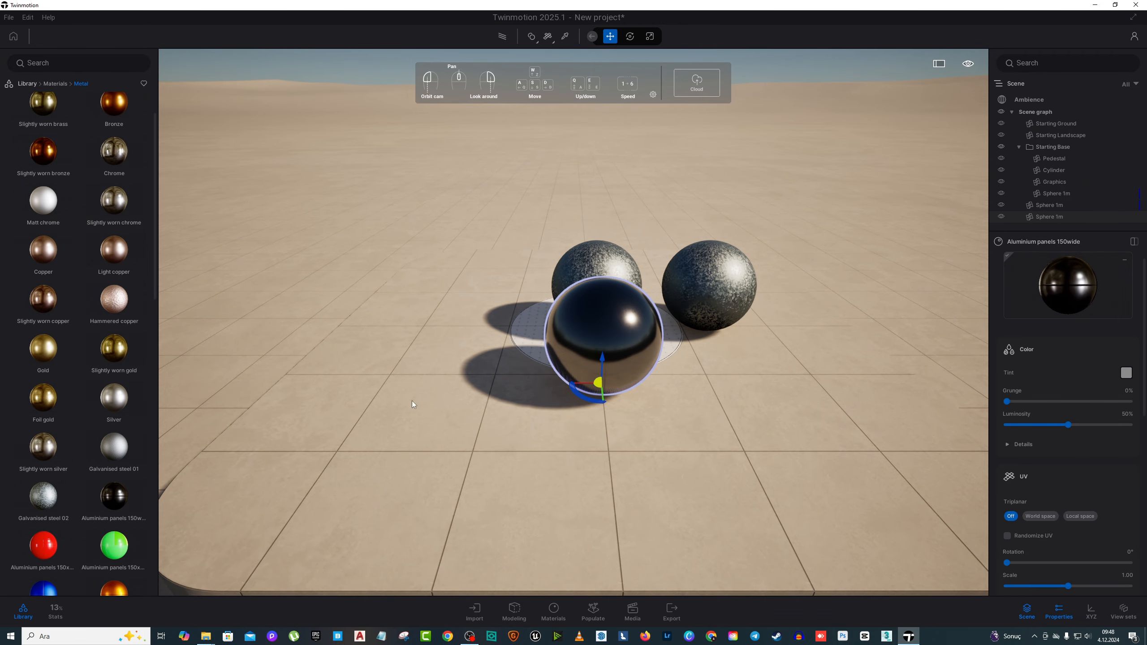
# Step: Apply the green Aluminium panels 150x37 staggered rows material to the front sphere copy
pyautogui.moveTo(126, 548)
pyautogui.moveTo(127, 548); pyautogui.dragTo(603, 336)
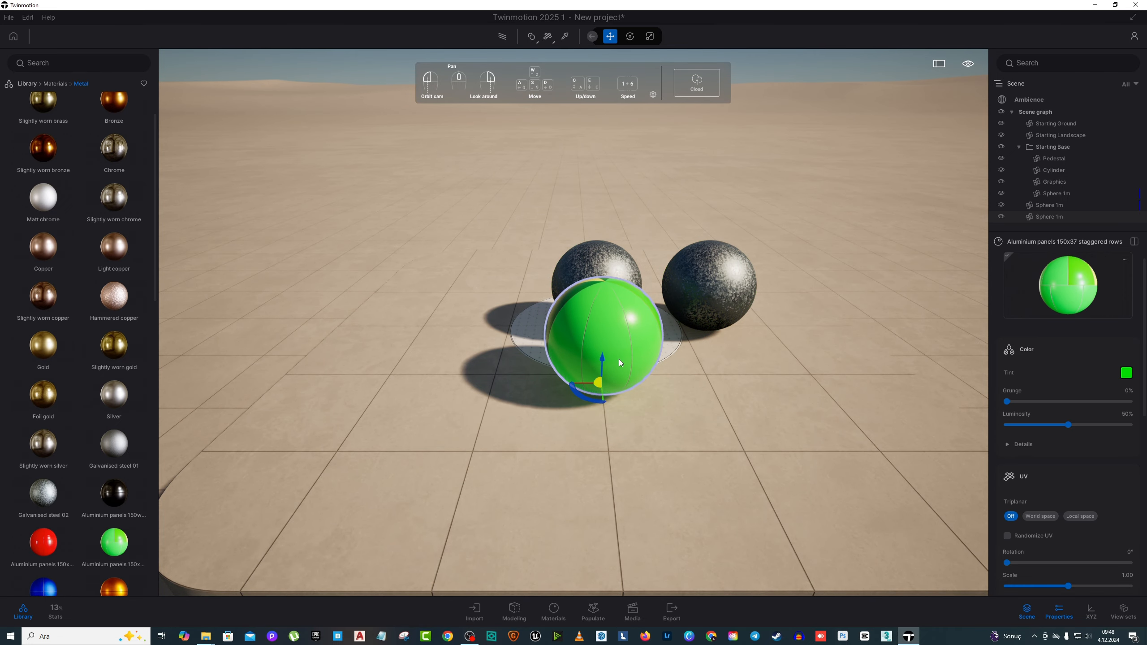
pyautogui.moveTo(603, 337); pyautogui.dragTo(506, 376, button='right')
pyautogui.press('d')
pyautogui.press('s')
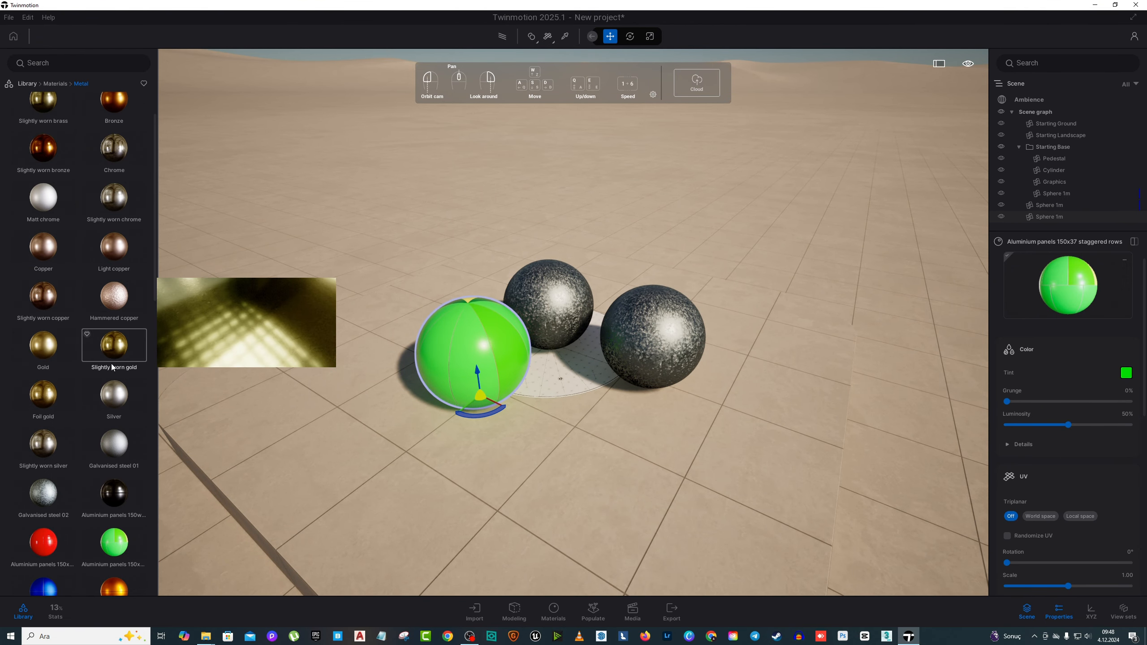
# Step: Apply Silver to the sphere on the pedestal, and replace it with the blue Aluminium panels 150x150 material
pyautogui.moveTo(117, 398)
pyautogui.moveTo(117, 398); pyautogui.dragTo(555, 299)
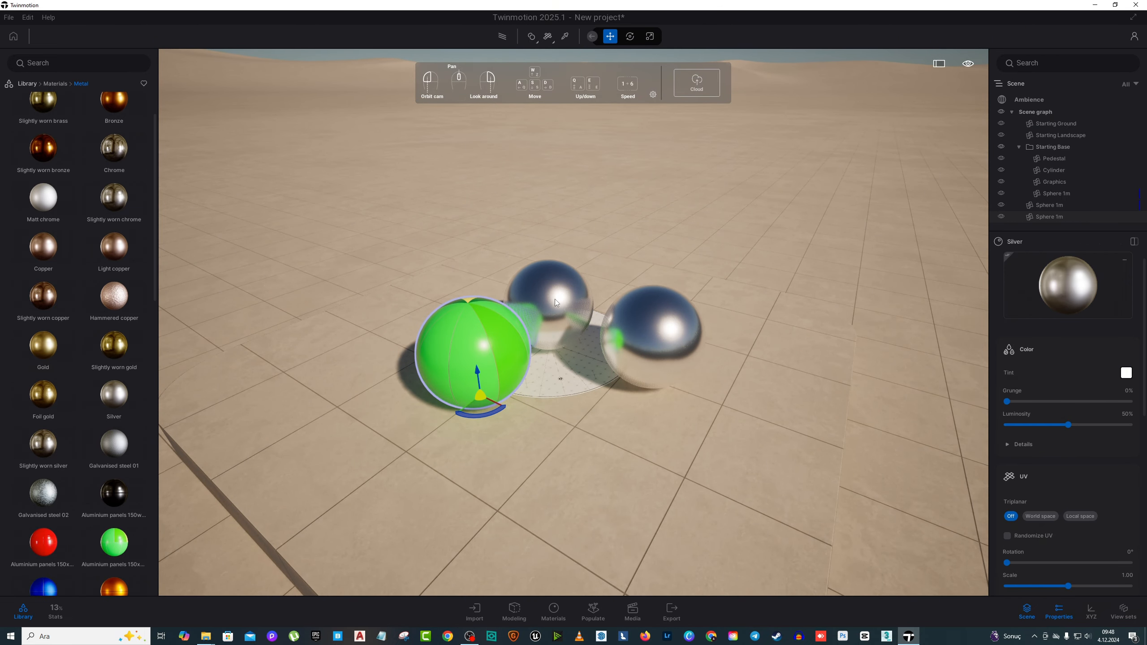
pyautogui.scroll(-2, 113, 407)
pyautogui.moveTo(44, 510); pyautogui.dragTo(569, 311)
pyautogui.moveTo(569, 311); pyautogui.dragTo(568, 338, button='right')
pyautogui.scroll(-3, 568, 338)
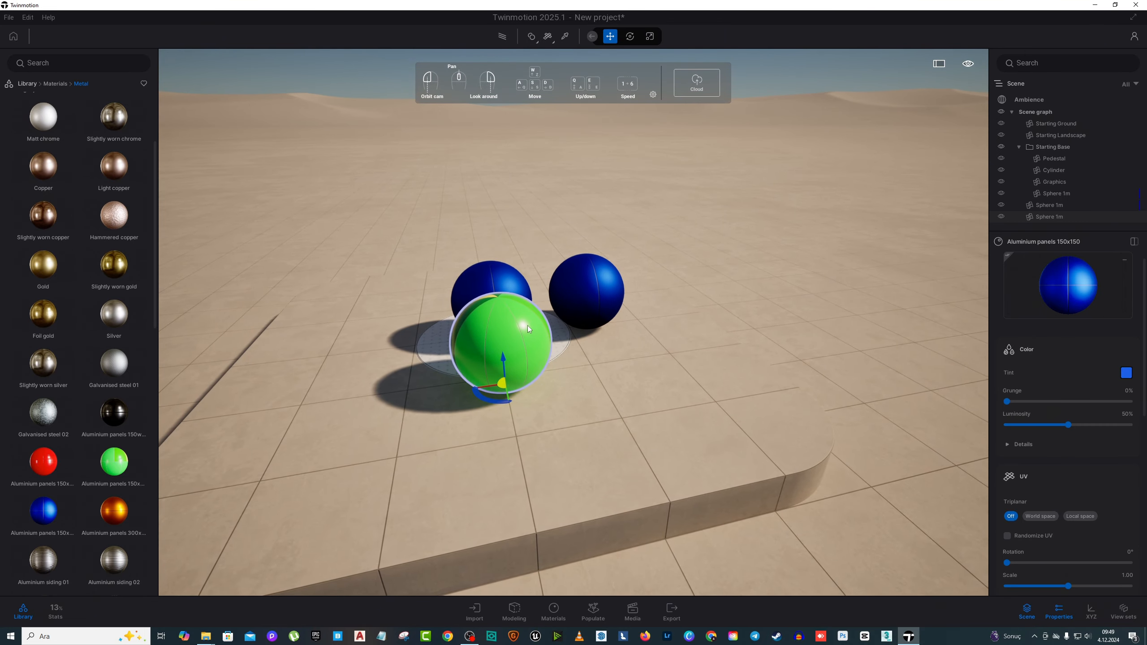
# Step: Delete the green front sphere and the blue instance standing beside the pedestal
pyautogui.click(499, 343)
pyautogui.press('Delete')
pyautogui.click(587, 285)
pyautogui.press('Delete')
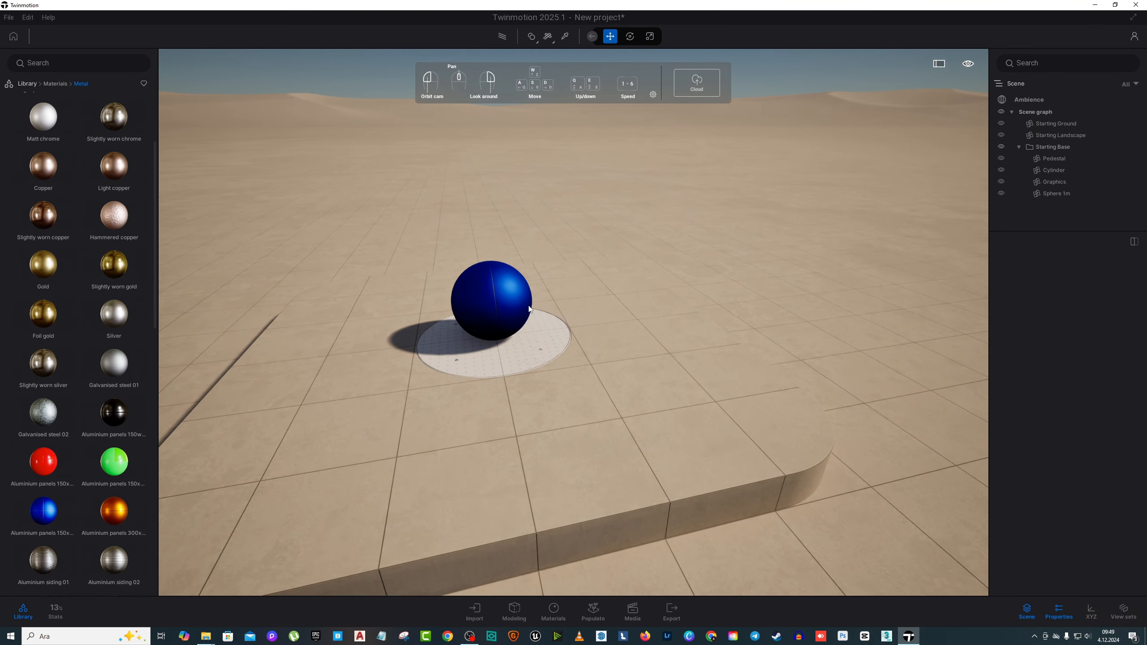
# Step: Move the remaining blue sphere sideways off the white circular pedestal
pyautogui.click(531, 312)
pyautogui.scroll(2, 531, 312)
pyautogui.moveTo(516, 328); pyautogui.dragTo(688, 320)
pyautogui.click(686, 323)
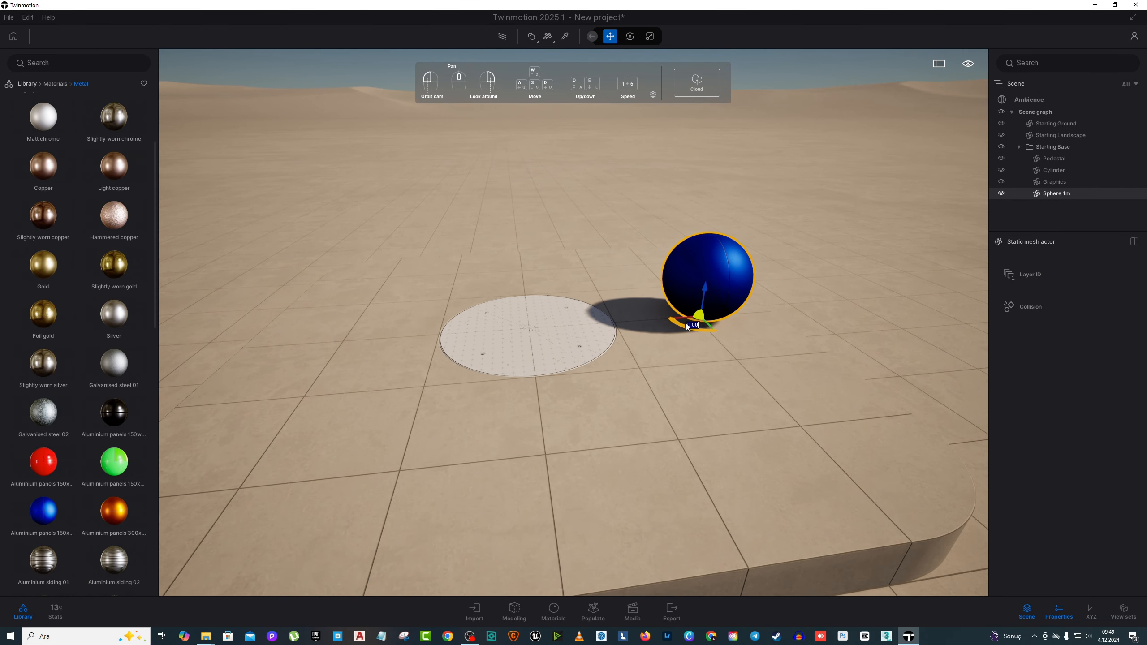
# Step: Duplicate the blue sphere as a row of 4 instances running across the pedestal
pyautogui.keyDown('alt'); pyautogui.moveTo(687, 322); pyautogui.dragTo(586, 320); pyautogui.keyUp('alt')
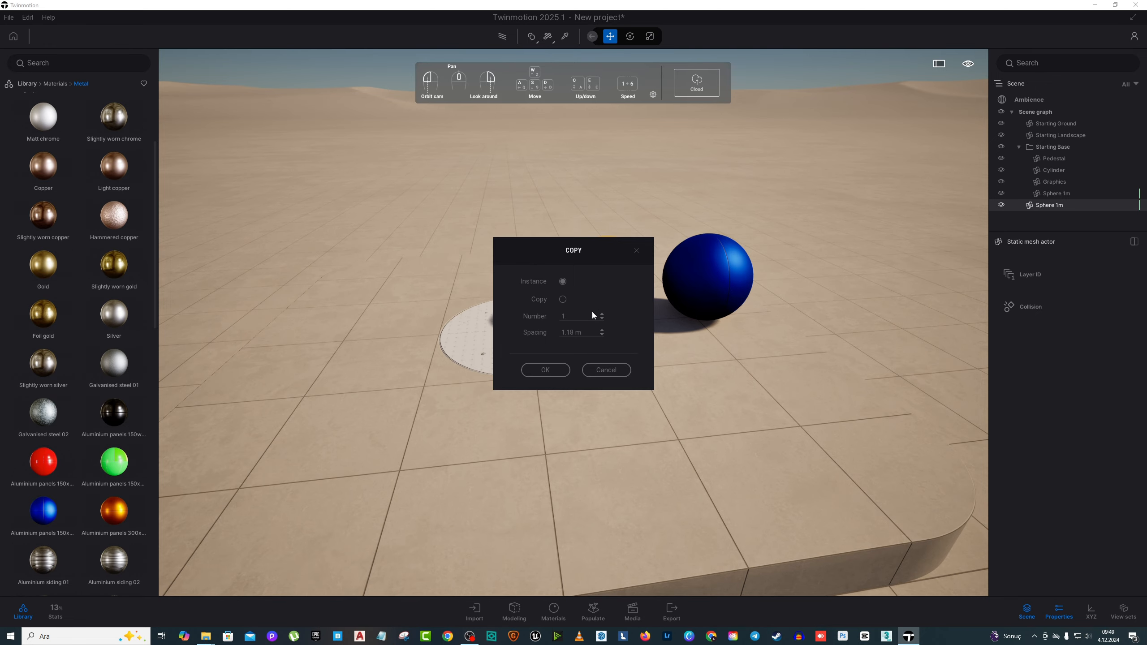
pyautogui.moveTo(591, 312); pyautogui.dragTo(537, 318)
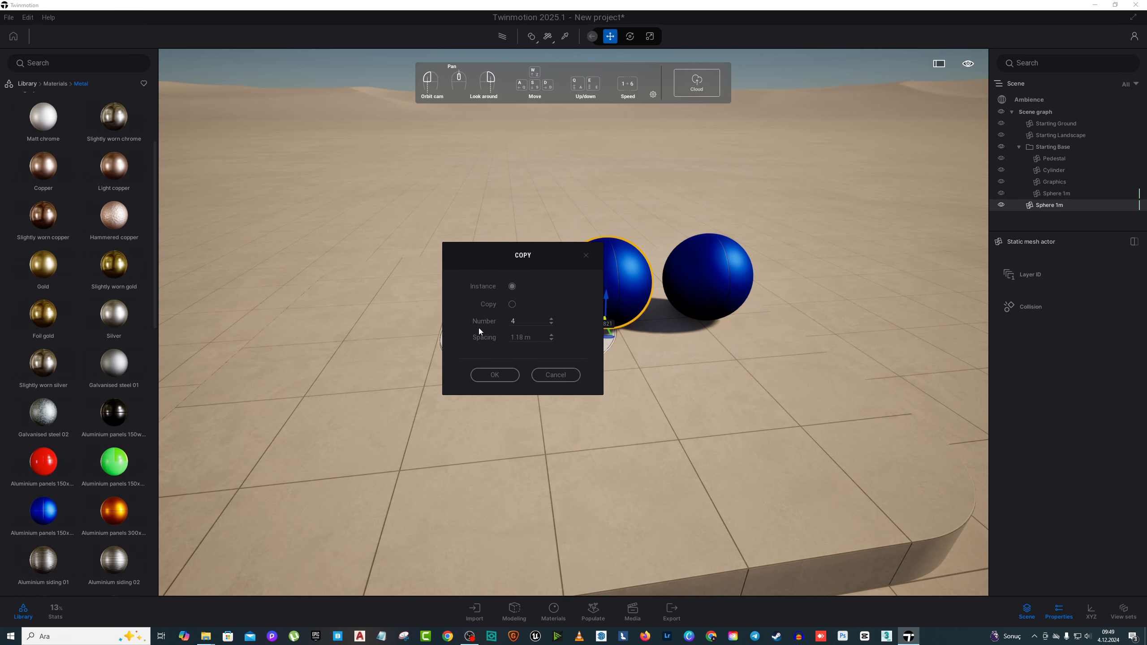
pyautogui.click(503, 338)
pyautogui.click(489, 374)
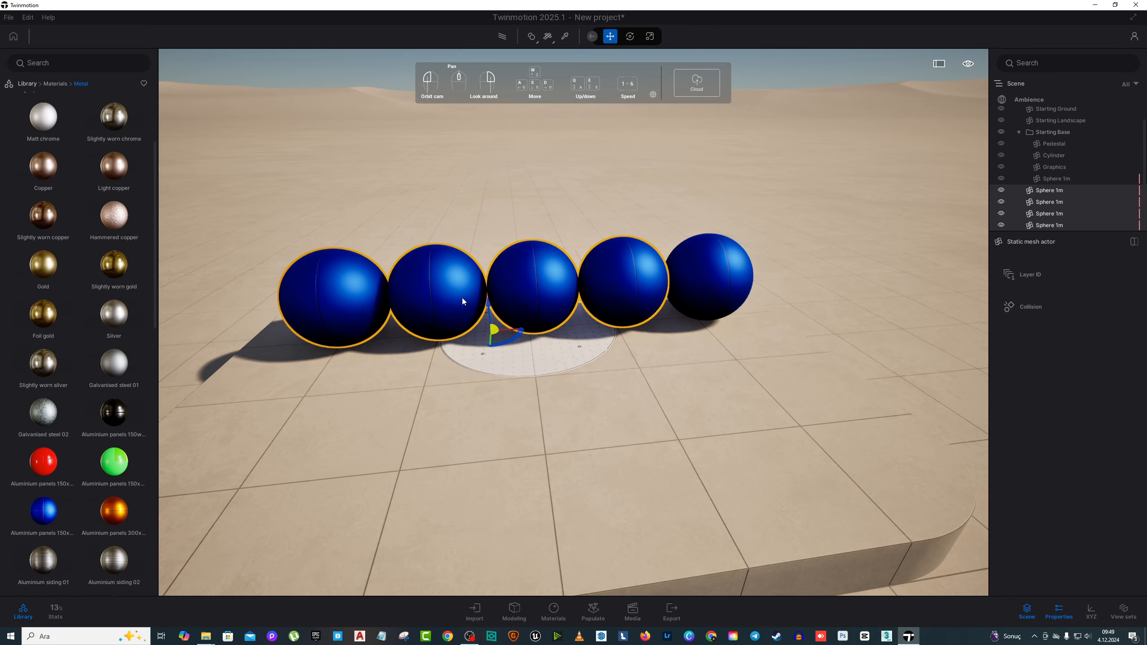
# Step: Undo the row of four sphere instances
pyautogui.moveTo(463, 298); pyautogui.dragTo(348, 293)
pyautogui.moveTo(462, 298); pyautogui.dragTo(541, 358, button='right')
pyautogui.press('s')
pyautogui.hotkey('ctrl', 'z')
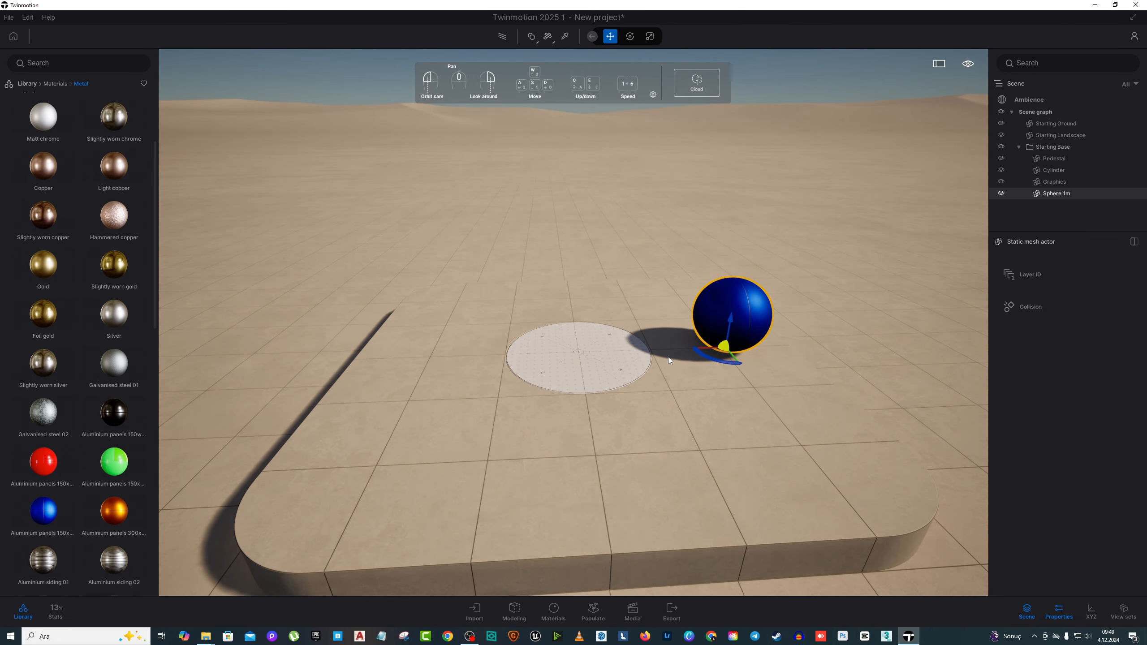
# Step: Duplicate the blue sphere across the pedestal as 10 independent copies at 3 m spacing
pyautogui.keyDown('alt'); pyautogui.moveTo(712, 348); pyautogui.dragTo(628, 348); pyautogui.keyUp('alt')
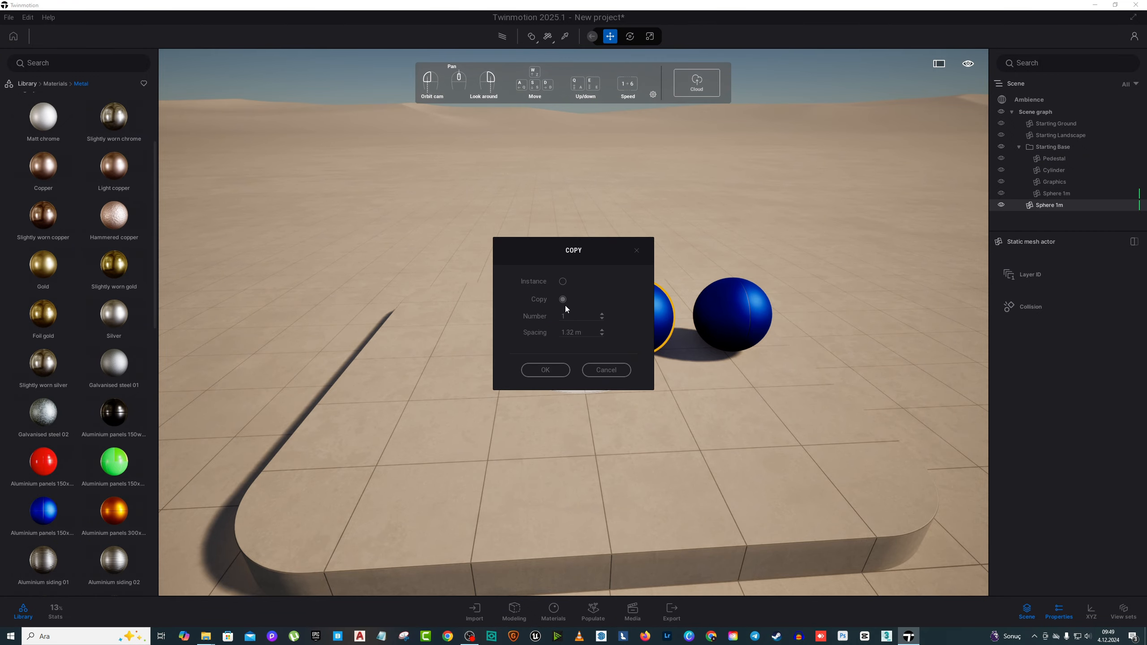
pyautogui.click(591, 336)
pyautogui.write('3')
pyautogui.click(570, 319)
pyautogui.click(546, 369)
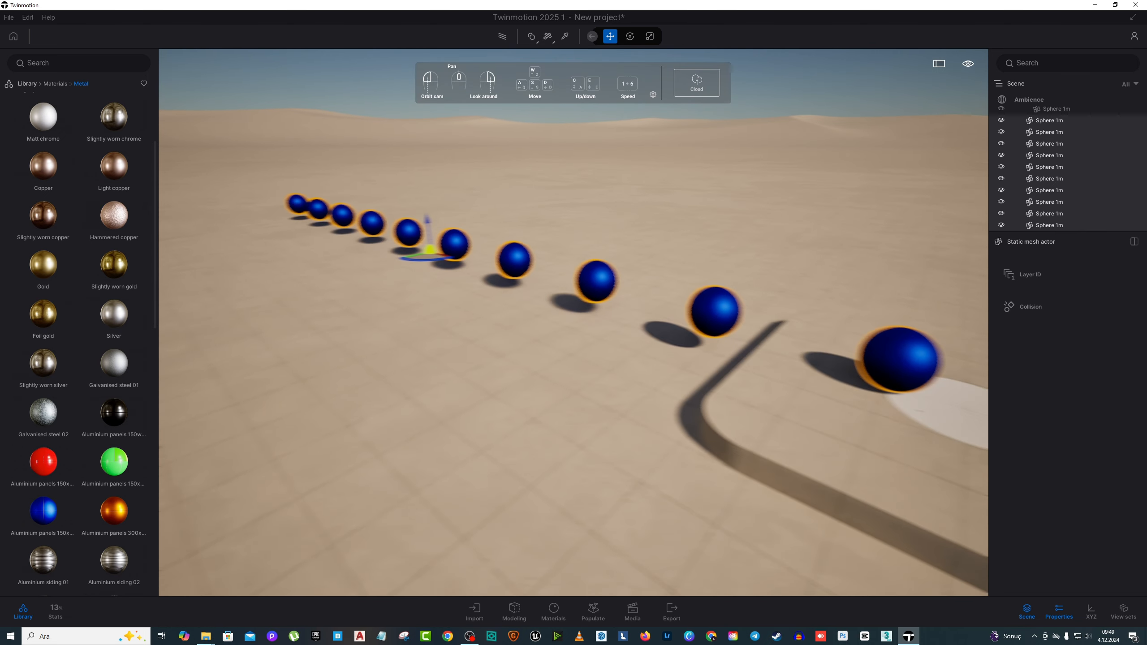
# Step: Add the original sphere at the end of the row to the selection of copies
pyautogui.press('s')
pyautogui.press('a')
pyautogui.moveTo(573, 323); pyautogui.dragTo(669, 319, button='right')
pyautogui.press('q')
pyautogui.press('w')
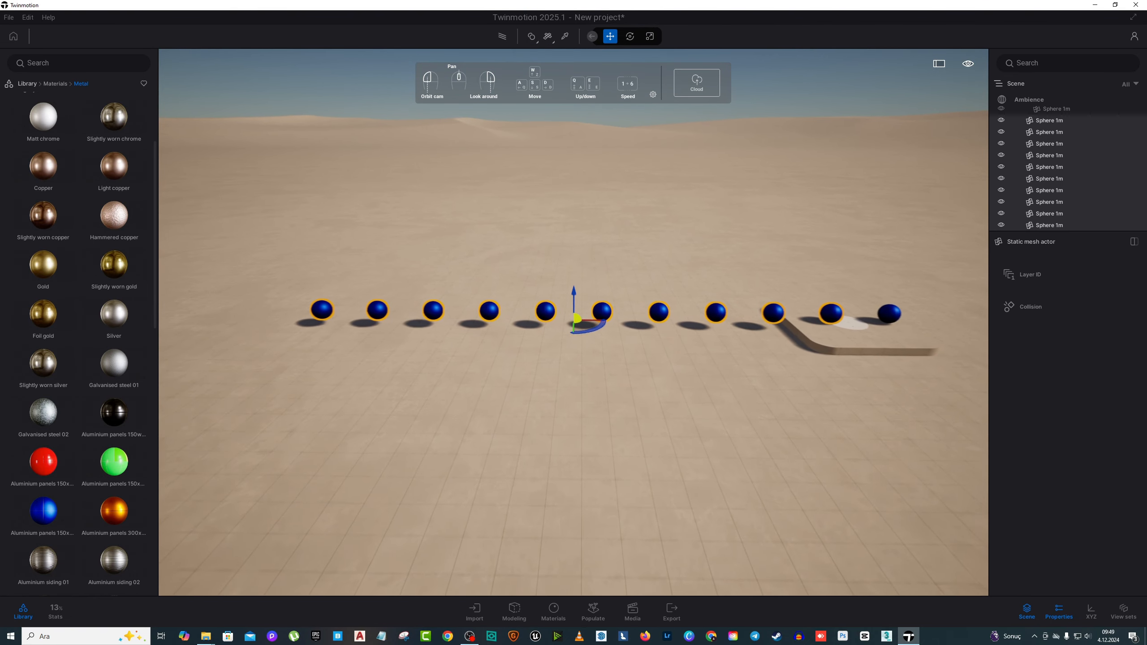
pyautogui.moveTo(641, 353); pyautogui.dragTo(672, 355, button='right')
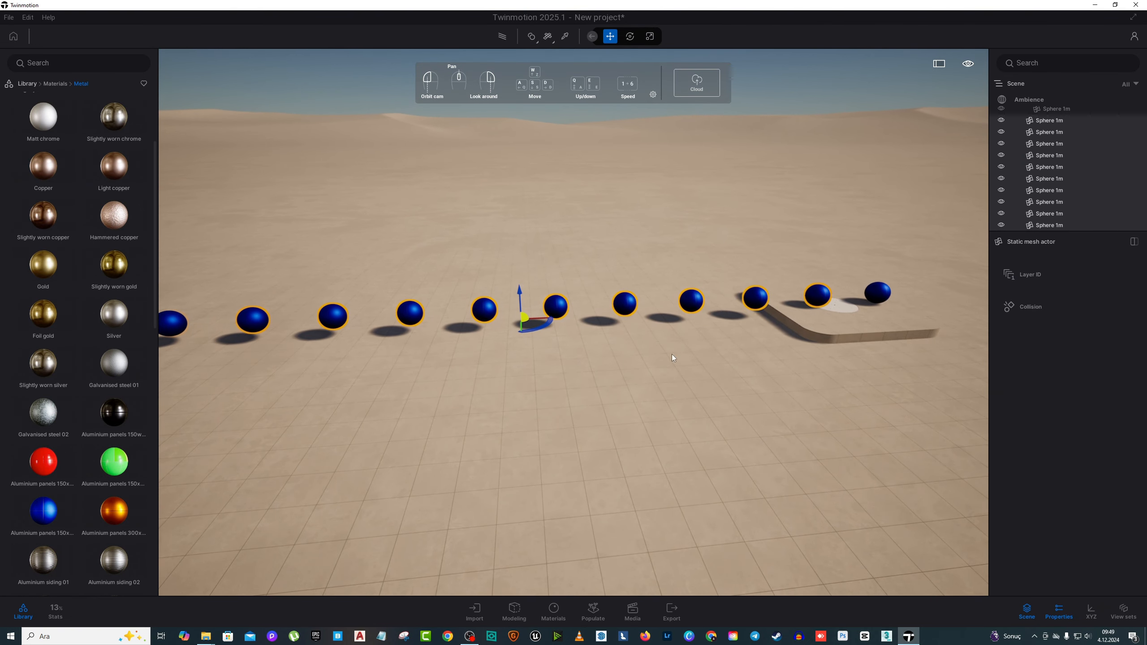
pyautogui.keyDown('ctrl'); pyautogui.click(886, 297); pyautogui.keyUp('ctrl')
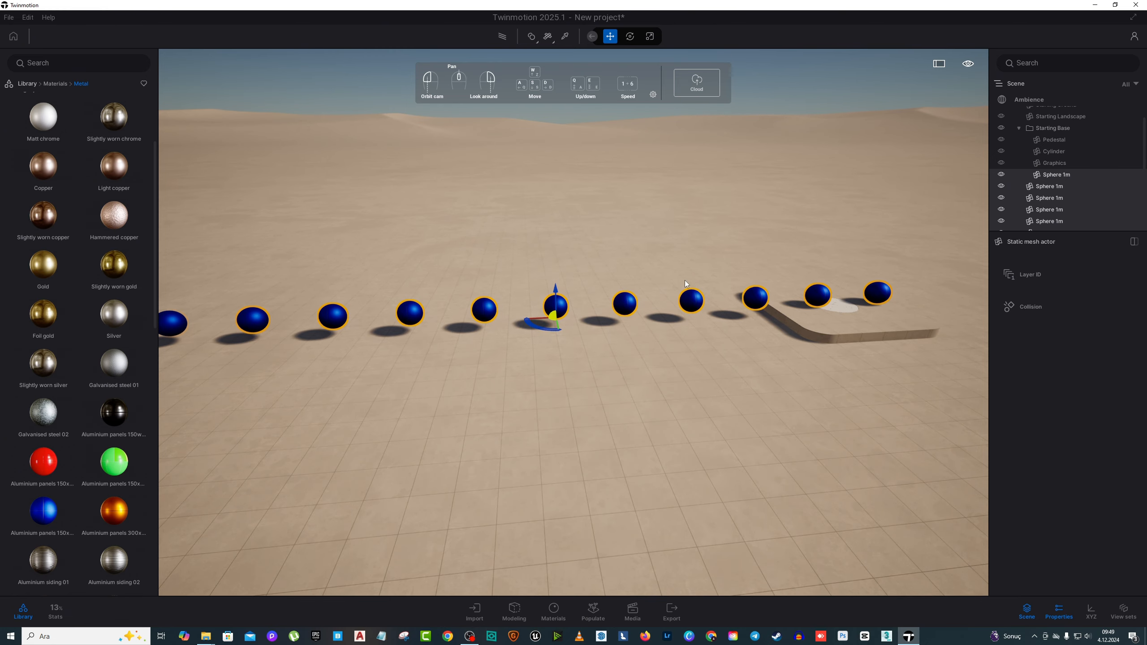
# Step: Raise the whole selected row of spheres vertically, high above the ground
pyautogui.moveTo(699, 279); pyautogui.dragTo(679, 254, button='right')
pyautogui.press('s')
pyautogui.press('e')
pyautogui.press('s')
pyautogui.moveTo(682, 306); pyautogui.dragTo(675, 291, button='right')
pyautogui.press('w')
pyautogui.press('s')
pyautogui.moveTo(726, 295); pyautogui.dragTo(676, 280)
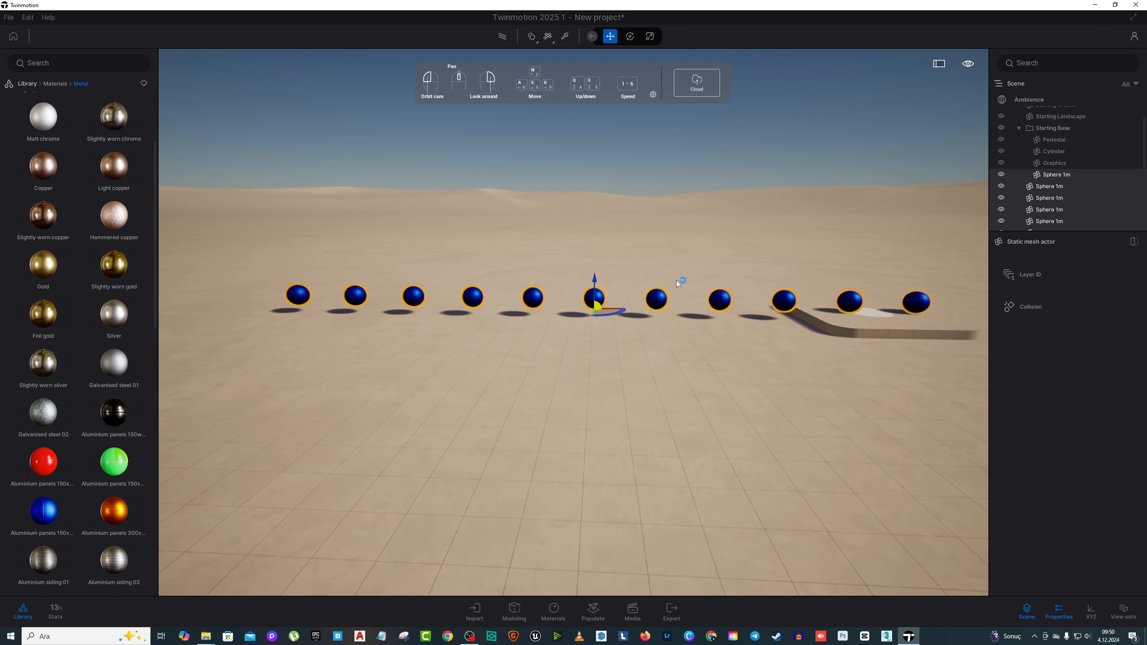
pyautogui.moveTo(597, 284); pyautogui.dragTo(582, 156)
pyautogui.press('s')
pyautogui.moveTo(579, 228); pyautogui.dragTo(580, 205)
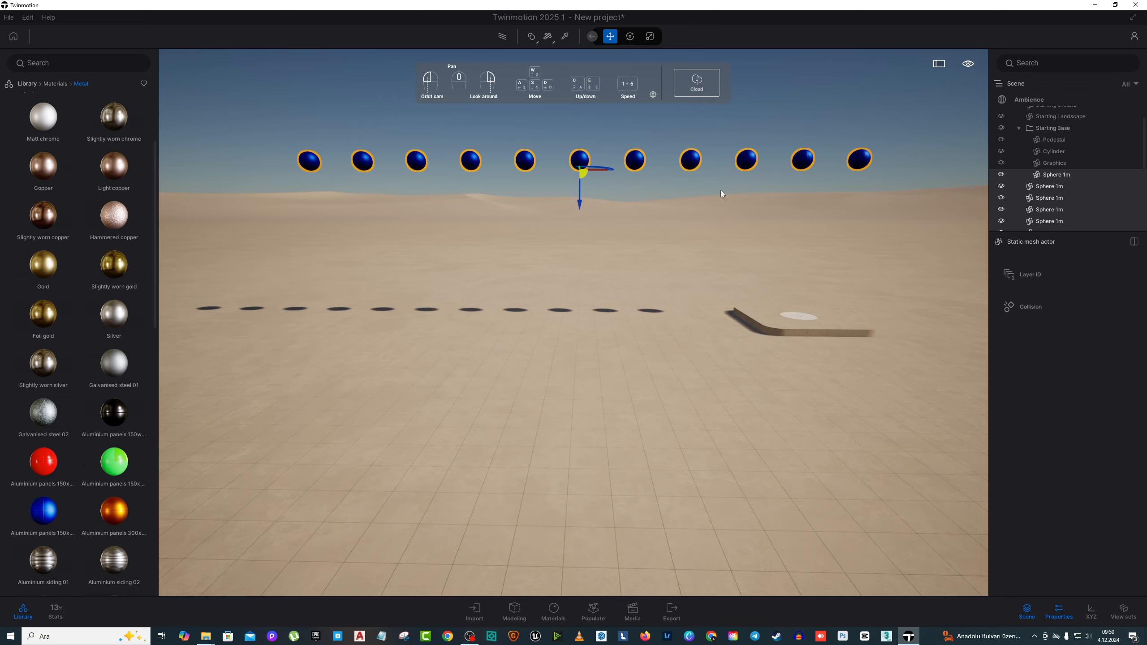
# Step: Drop the raised spheres onto the ground and the starting base with the Gravity tool
pyautogui.click(592, 37)
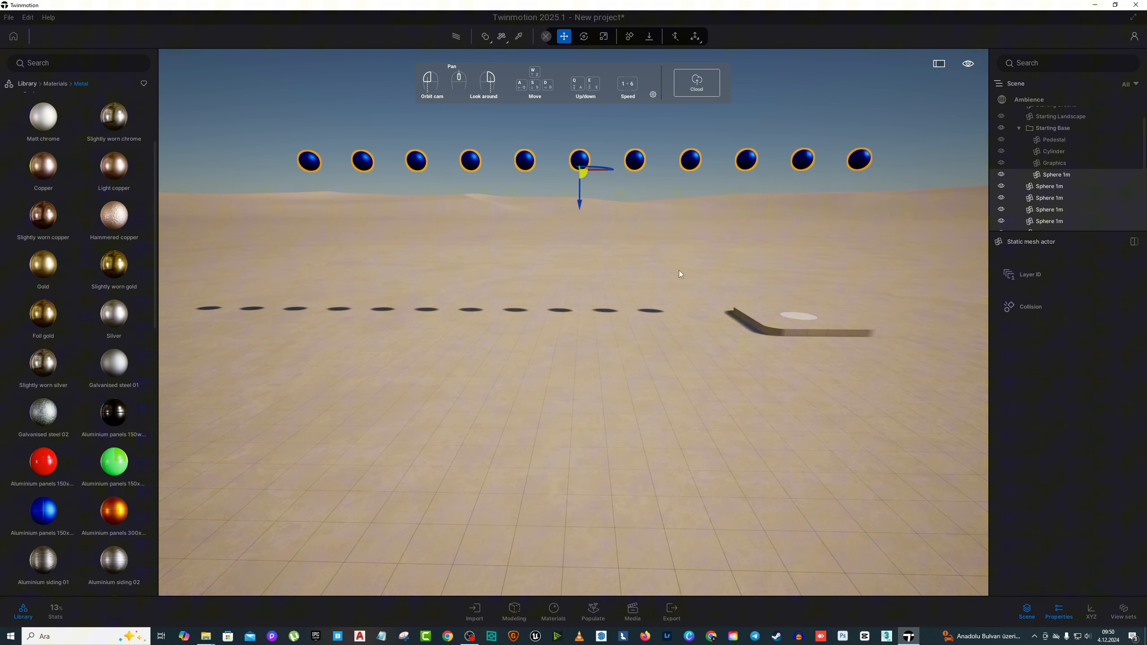
pyautogui.click(649, 39)
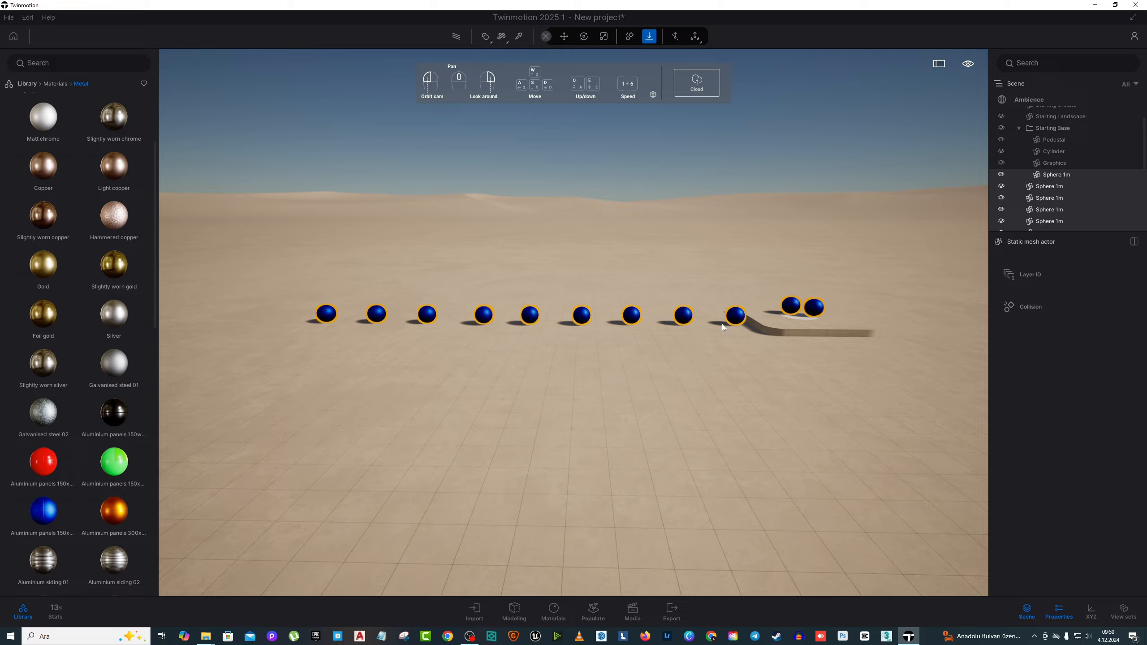
pyautogui.press('w')
pyautogui.moveTo(722, 323)
pyautogui.mouseDown(button='right')
pyautogui.moveTo(745, 312)
pyautogui.moveTo(654, 303)
pyautogui.moveTo(732, 332)
pyautogui.moveTo(722, 314)
pyautogui.mouseUp(button='right')
pyautogui.press('d')
pyautogui.press('w')
pyautogui.press('s')
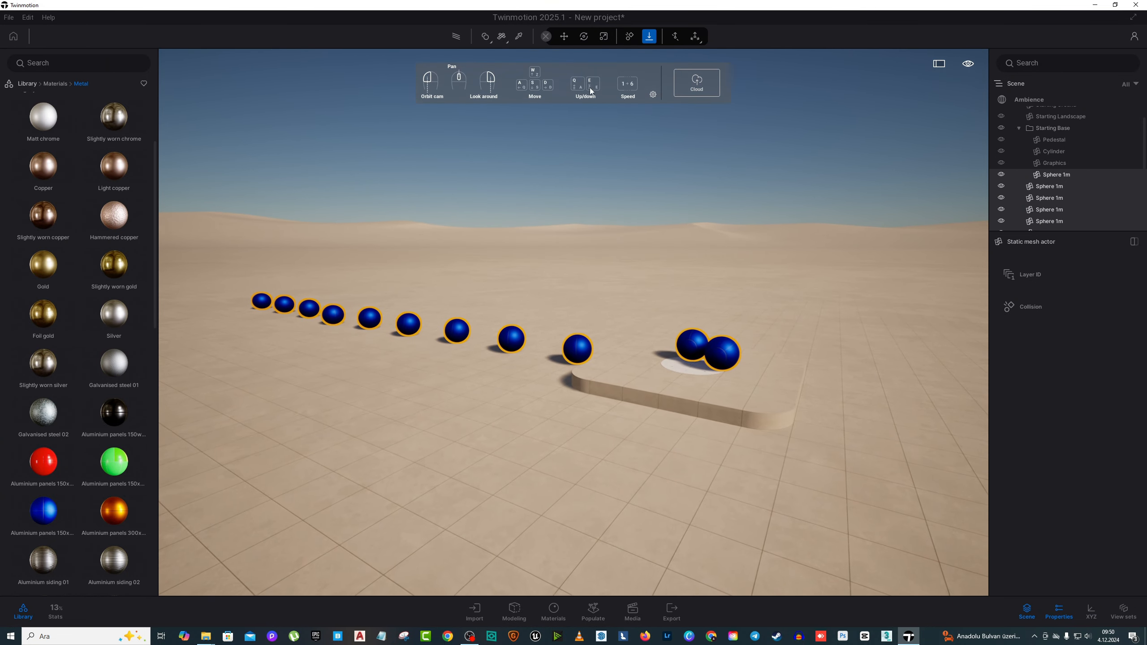
# Step: Lift the dropped spheres about 7.3 m straight up with the Move tool
pyautogui.click(568, 39)
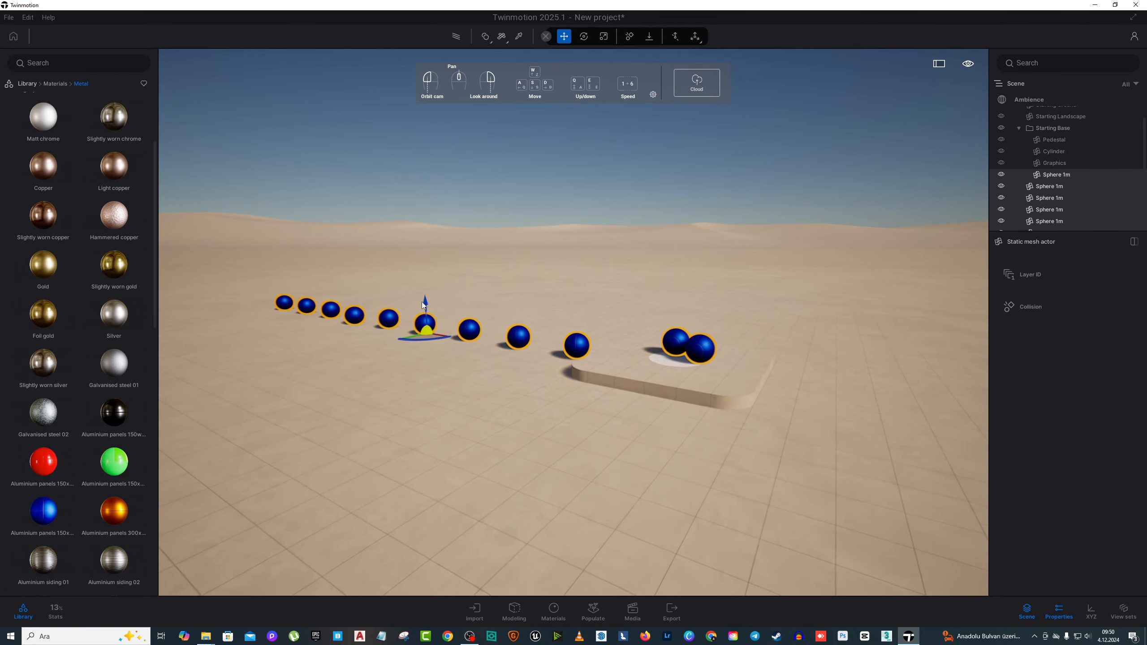
pyautogui.moveTo(429, 305); pyautogui.dragTo(457, 144)
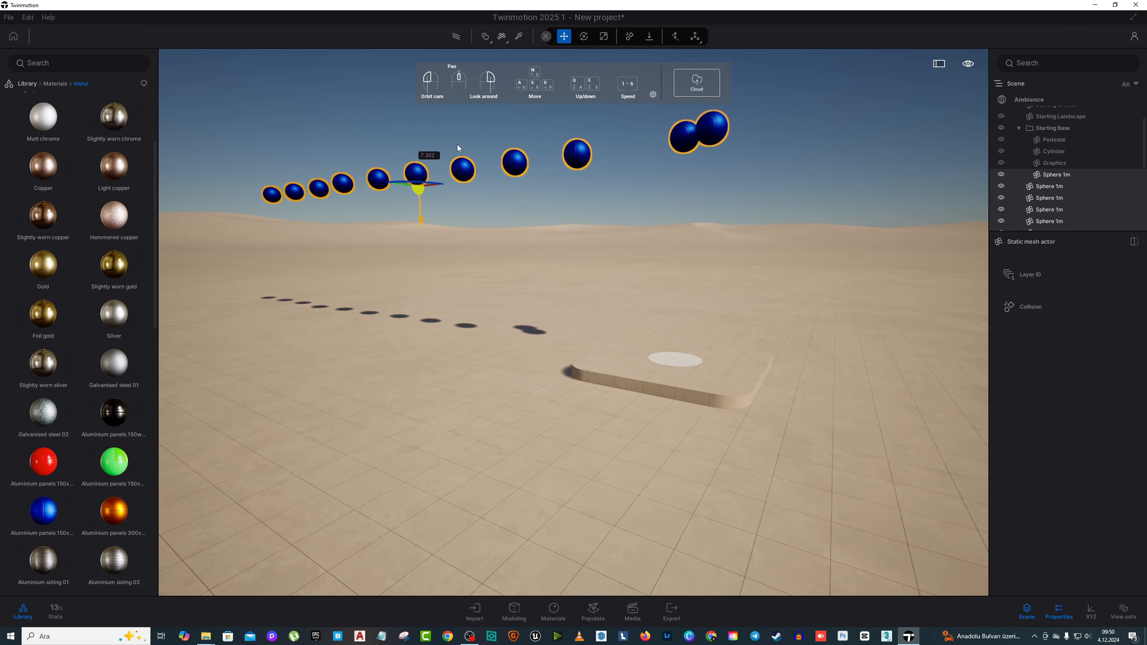
# Step: Drop the lifted row of selected spheres onto the ground around the starting base with the Gravity tool
pyautogui.click(647, 38)
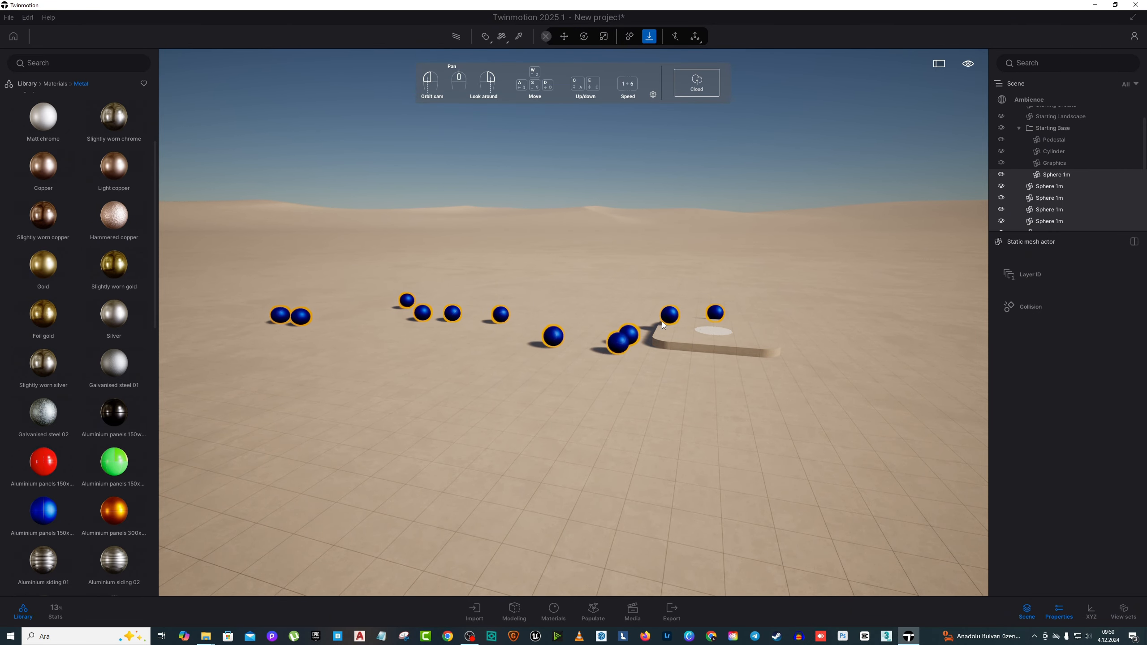
pyautogui.press('w')
pyautogui.press('d')
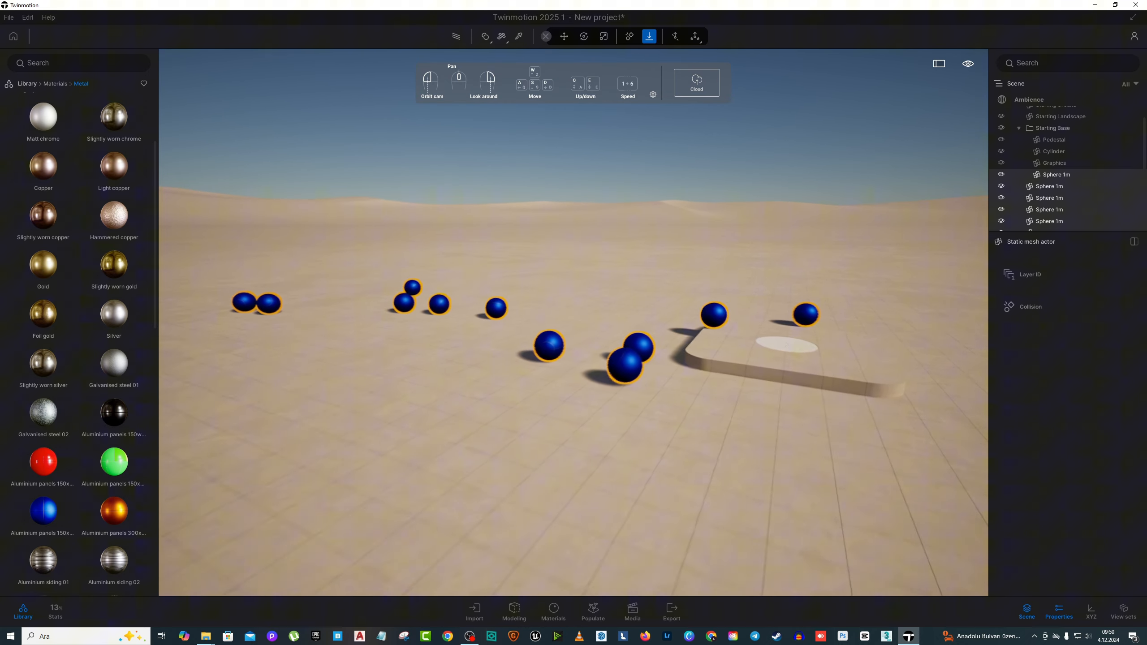
pyautogui.press('s')
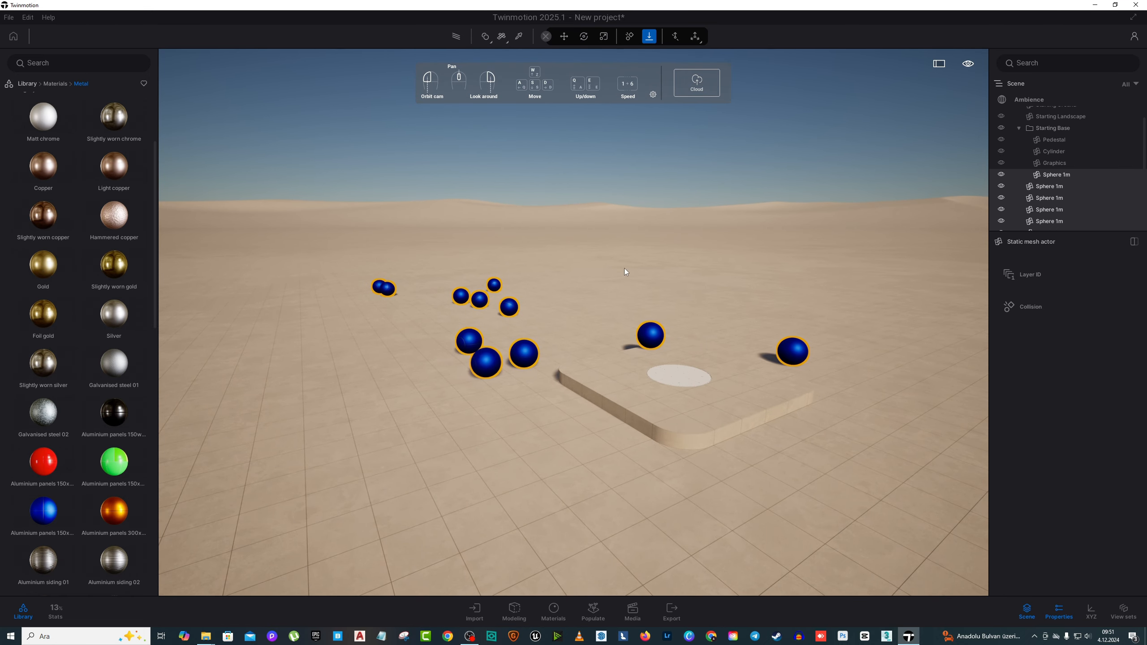
pyautogui.press('a')
pyautogui.press('s')
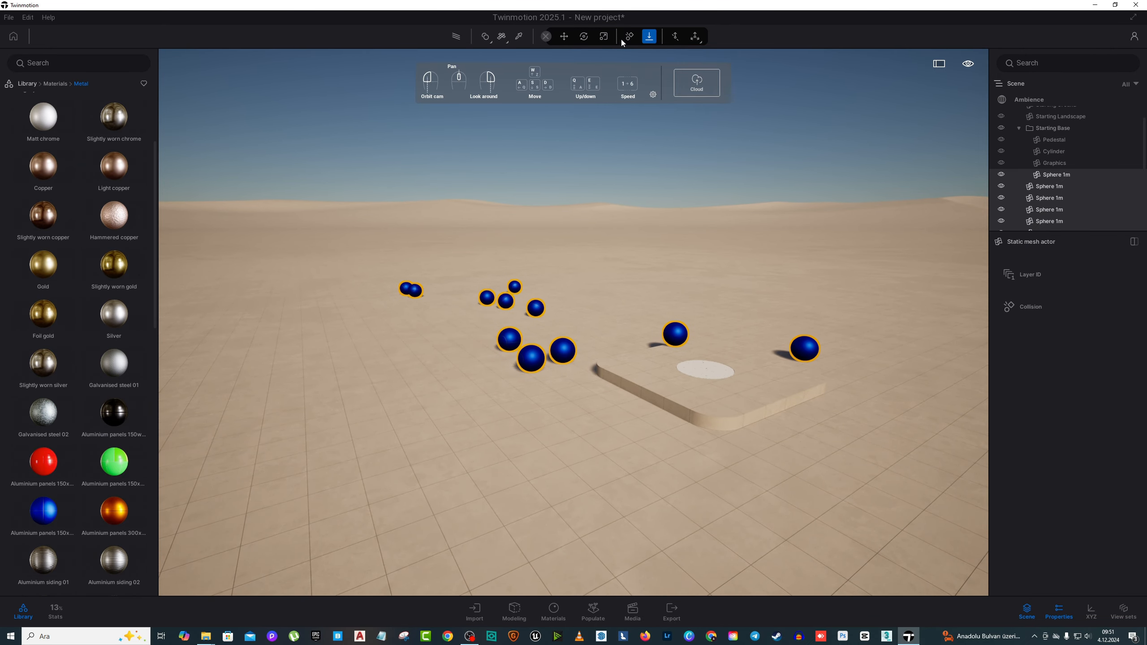
# Step: Raise all the scattered spheres straight up above the ground and starting base with the Move tool
pyautogui.click(564, 38)
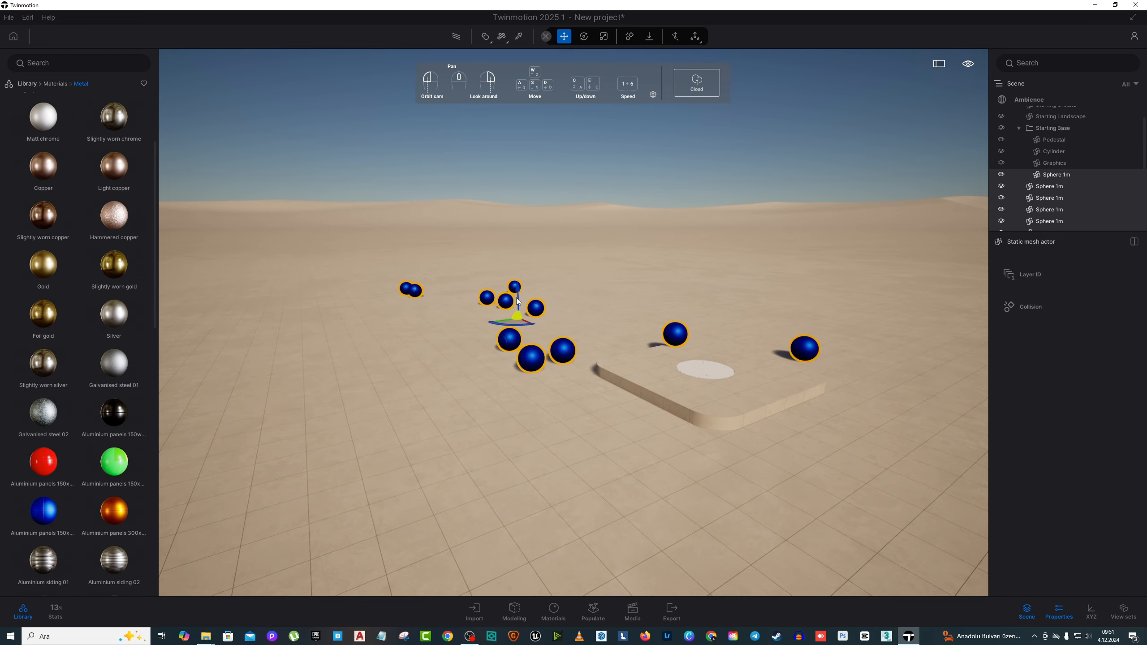
pyautogui.moveTo(519, 303); pyautogui.dragTo(531, 211)
pyautogui.moveTo(530, 208); pyautogui.dragTo(532, 253, button='right')
pyautogui.press('a')
pyautogui.press('s')
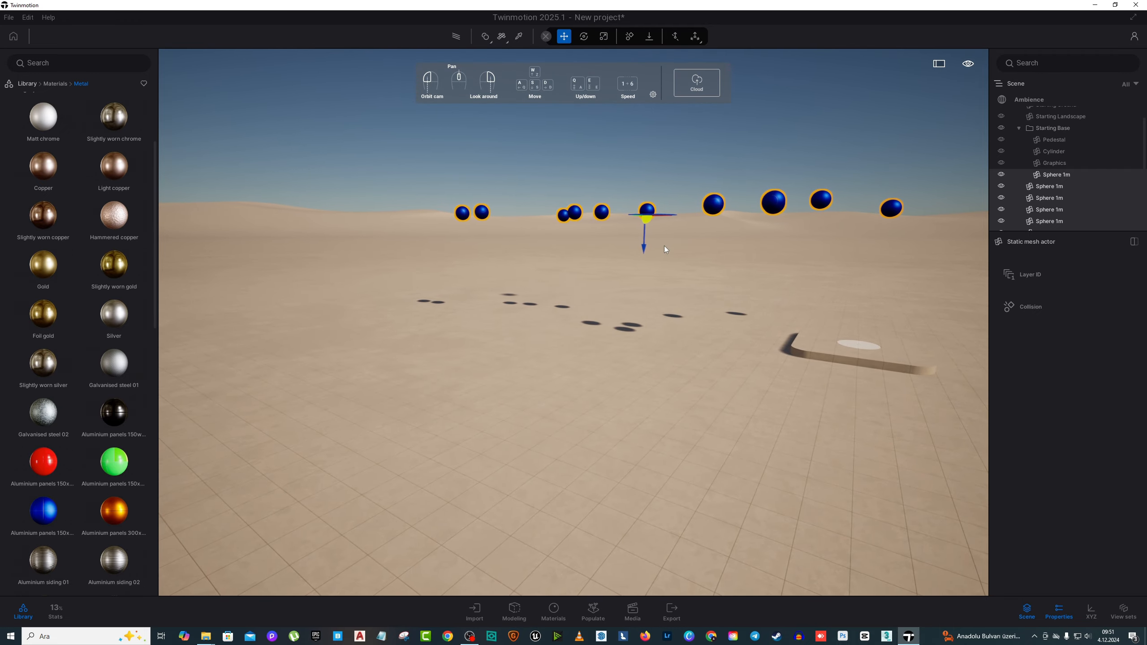
pyautogui.moveTo(646, 248); pyautogui.dragTo(652, 187)
pyautogui.press('d')
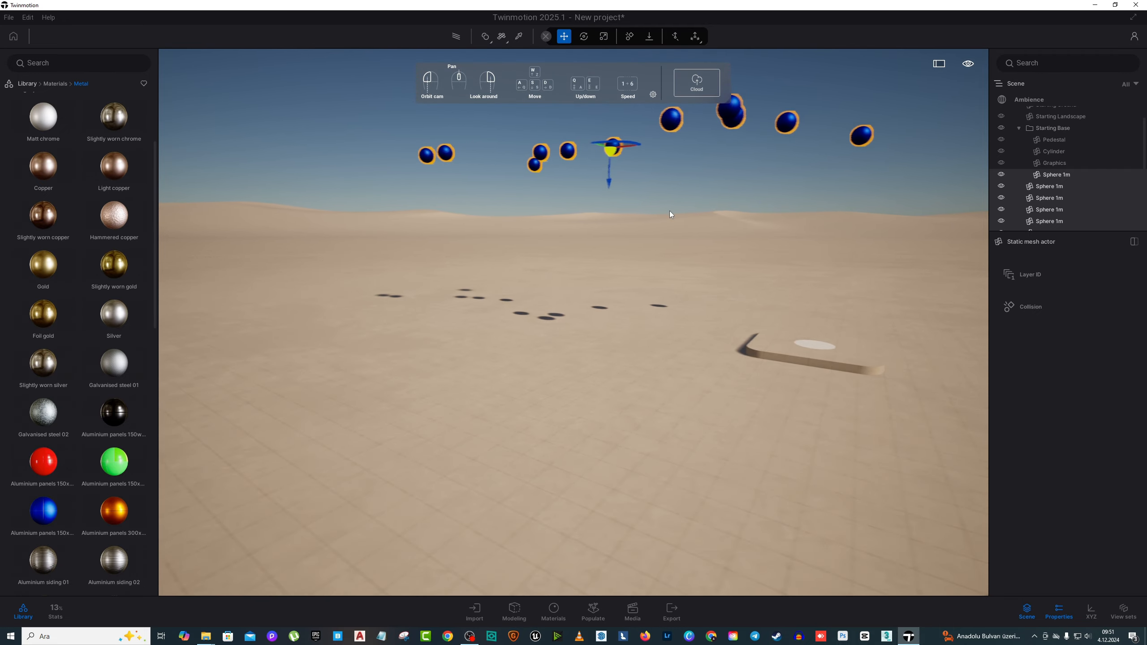
# Step: Let the raised group of scattered spheres fall back to the ground by applying Gravity again
pyautogui.moveTo(670, 210); pyautogui.dragTo(601, 202, button='right')
pyautogui.press('w')
pyautogui.press('s')
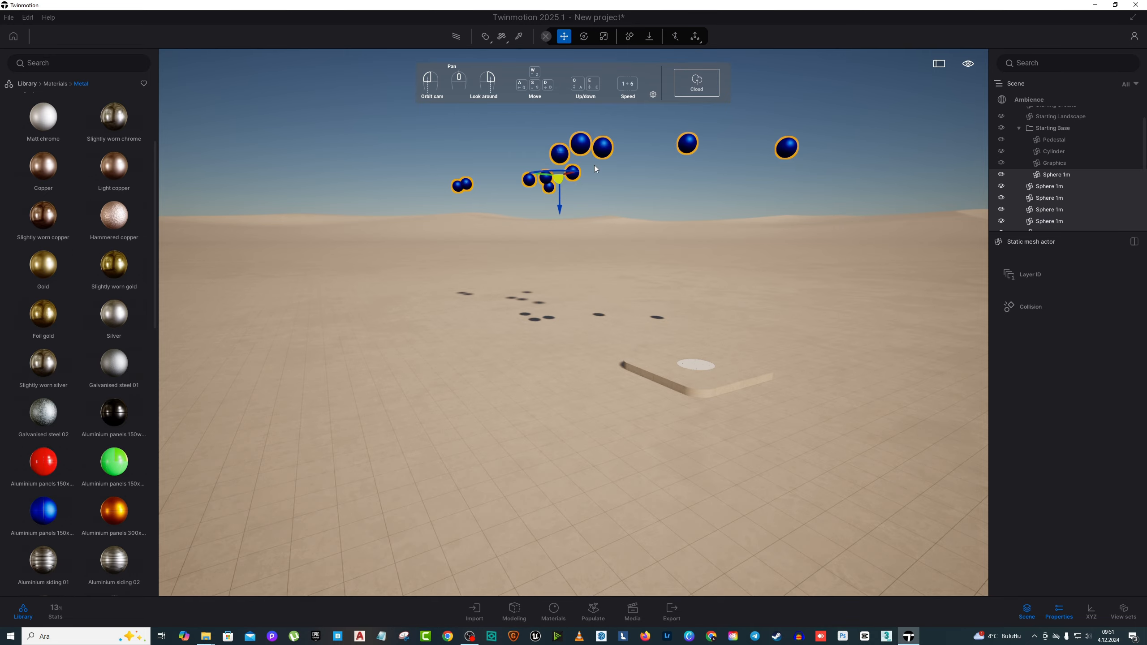
pyautogui.click(649, 36)
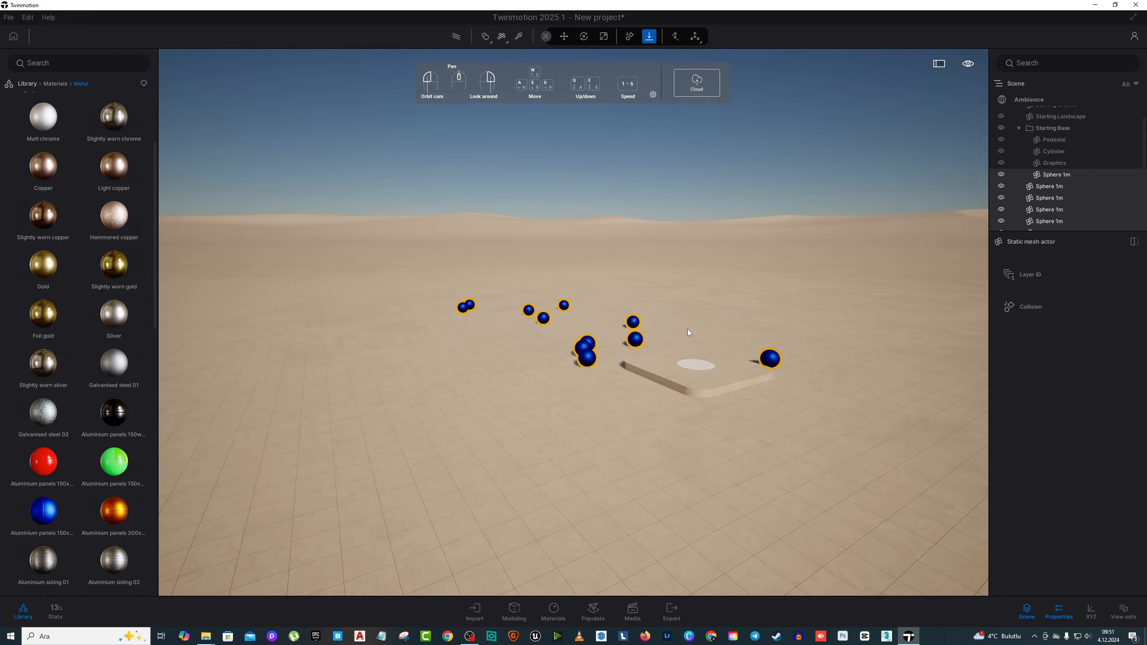
# Step: Examine from several sides and near ground level how the fallen spheres lie around the starting base
pyautogui.scroll(5, 689, 328)
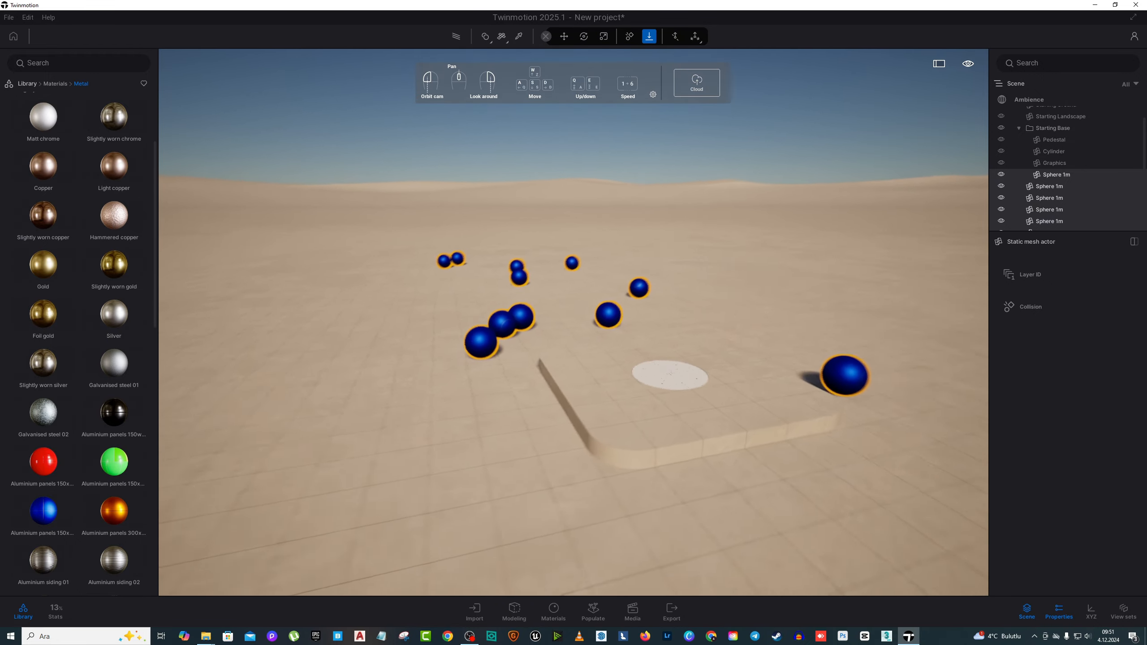
pyautogui.press('w')
pyautogui.press('d')
pyautogui.moveTo(688, 328); pyautogui.dragTo(863, 335, button='right')
pyautogui.press('a')
pyautogui.press('a')
pyautogui.press('s')
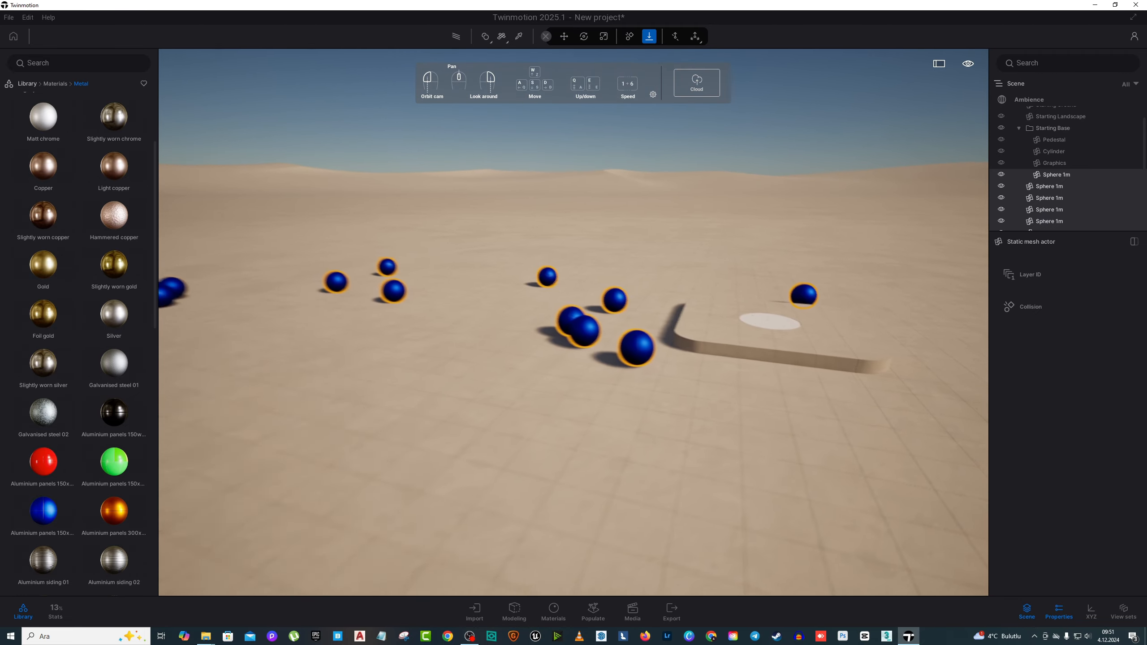
pyautogui.press('a')
pyautogui.moveTo(599, 319); pyautogui.dragTo(610, 318)
pyautogui.press('e')
pyautogui.moveTo(610, 318); pyautogui.dragTo(643, 303, button='right')
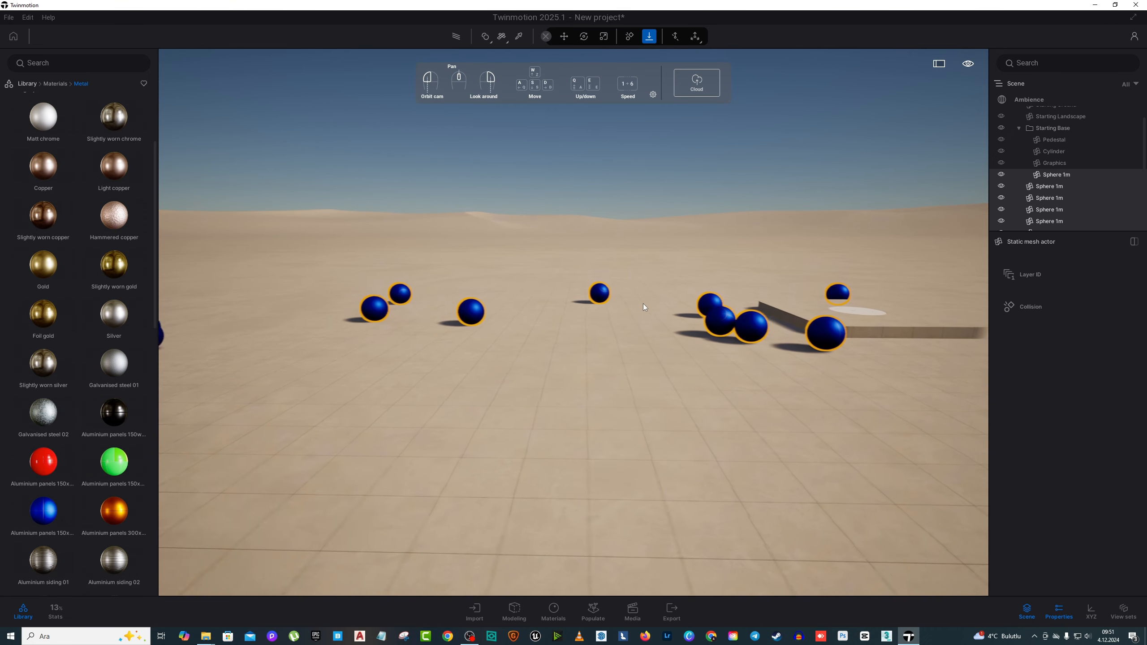